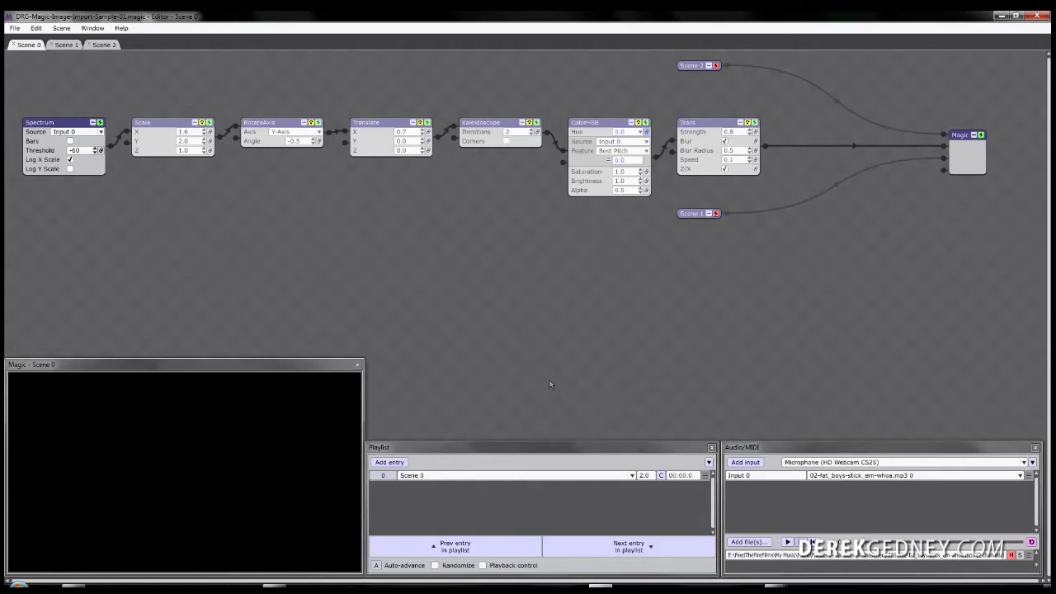
Step: Check the program's version and copyright information and close it
left_click(121, 28)
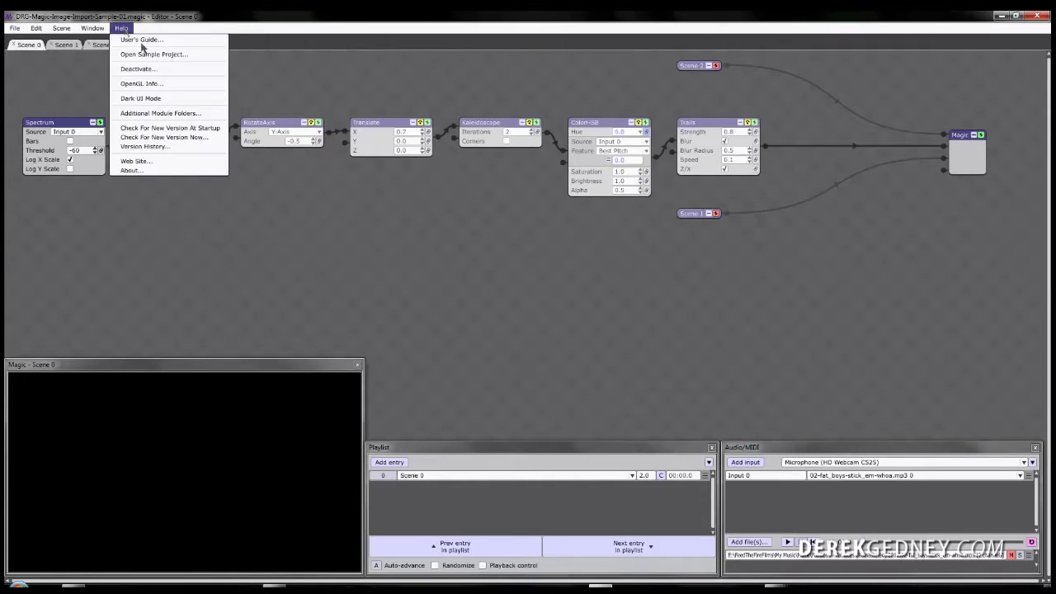
left_click(142, 170)
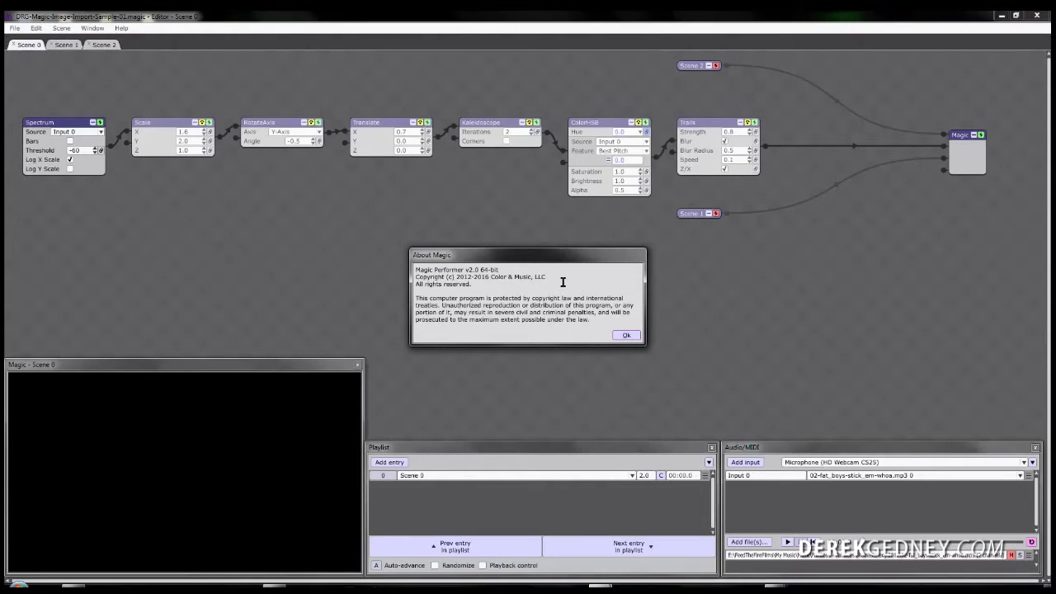
left_click(626, 336)
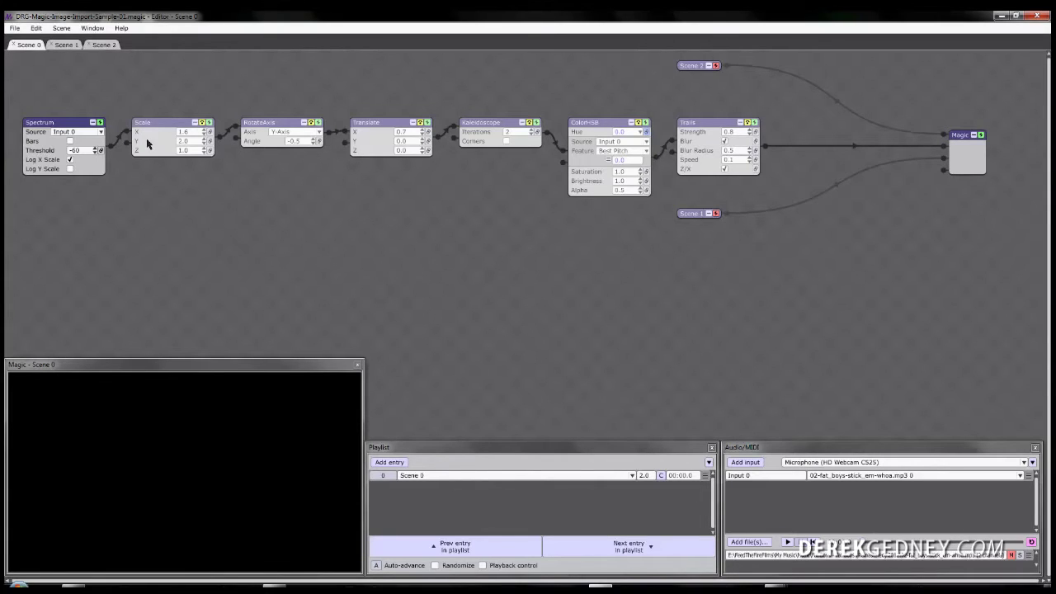
Step: Open Scene 1 and power on the Image module of the upper chain
left_click(66, 44)
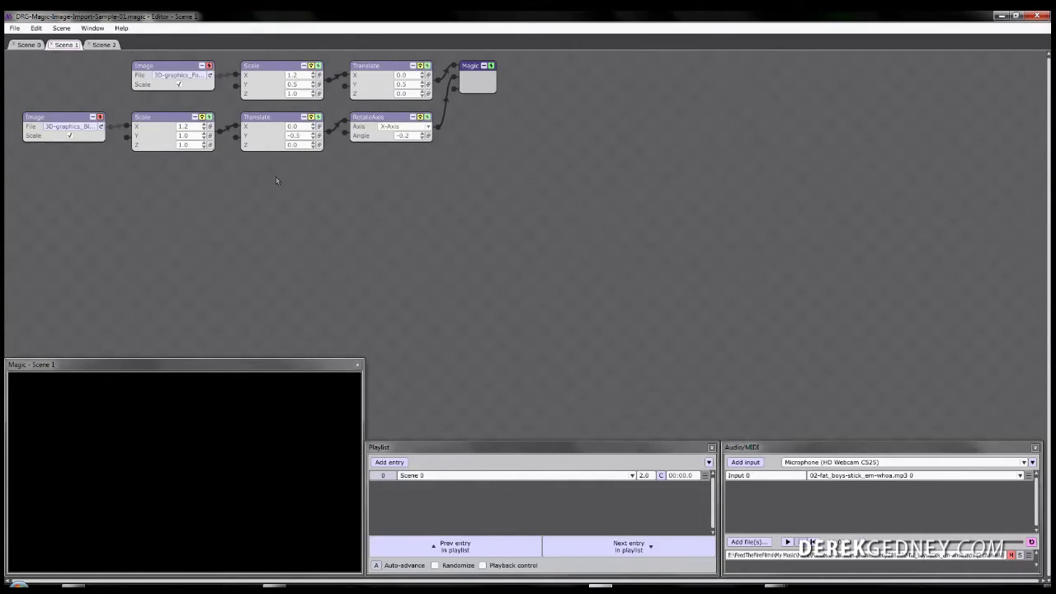
left_click(210, 66)
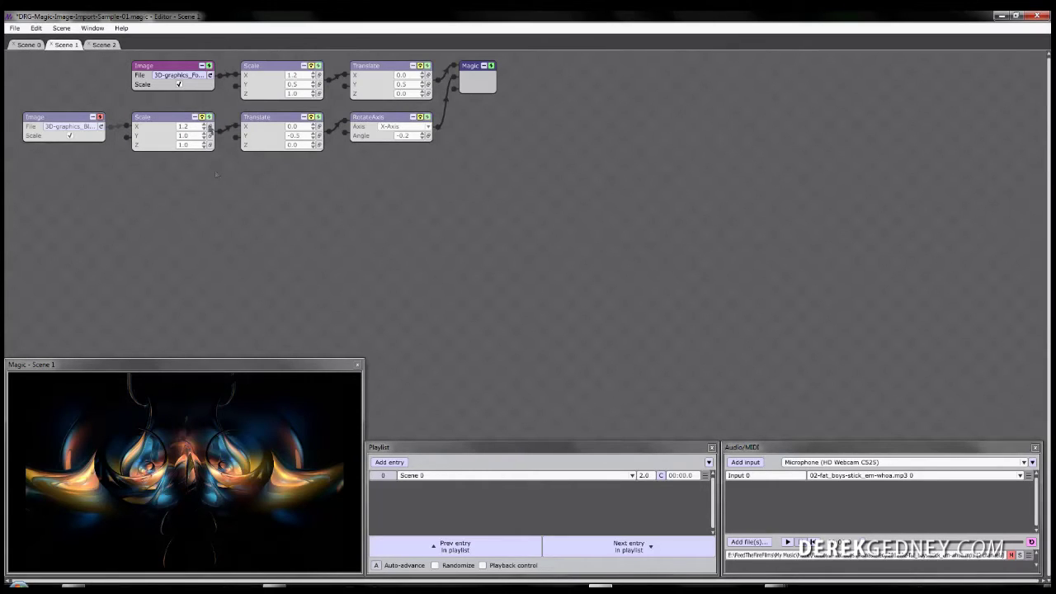
Step: Browse the 3D Graphics folder for pictures usable in the upper Image module, without picking a new file
left_click(193, 77)
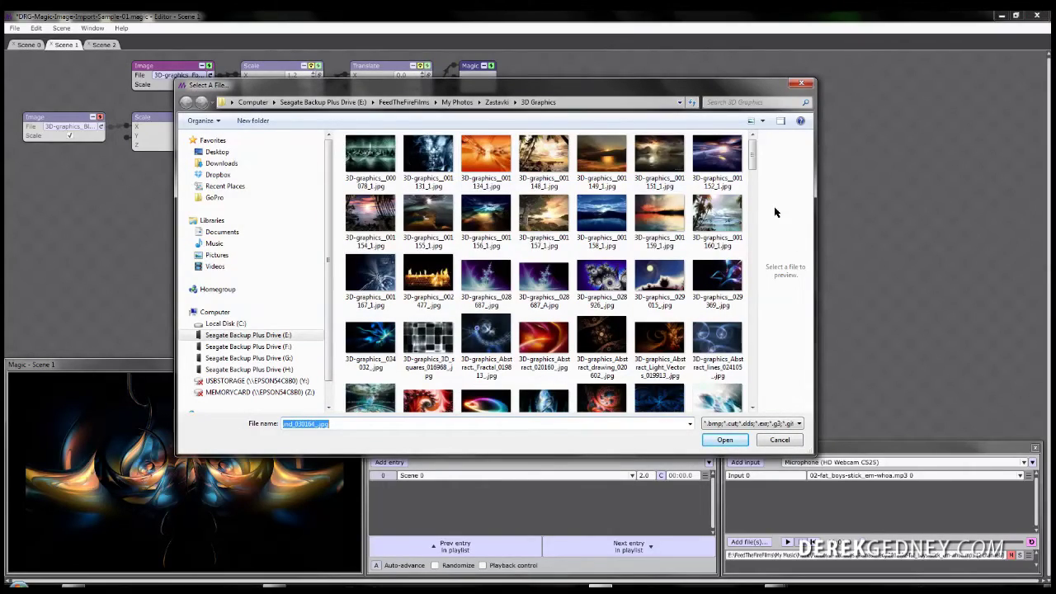
left_click_drag(755, 157, 754, 346)
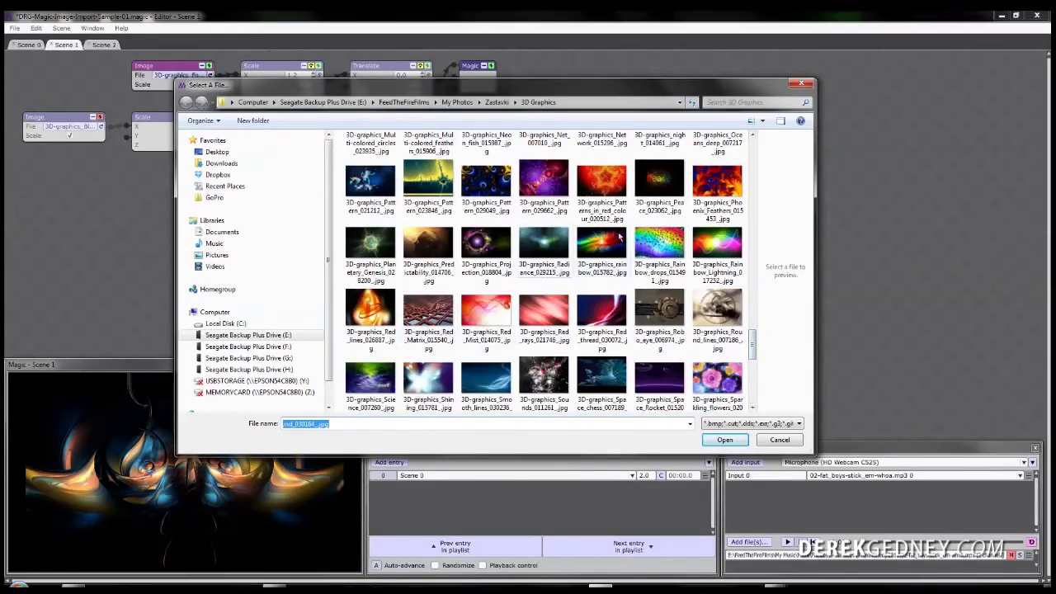
left_click_drag(753, 343, 746, 145)
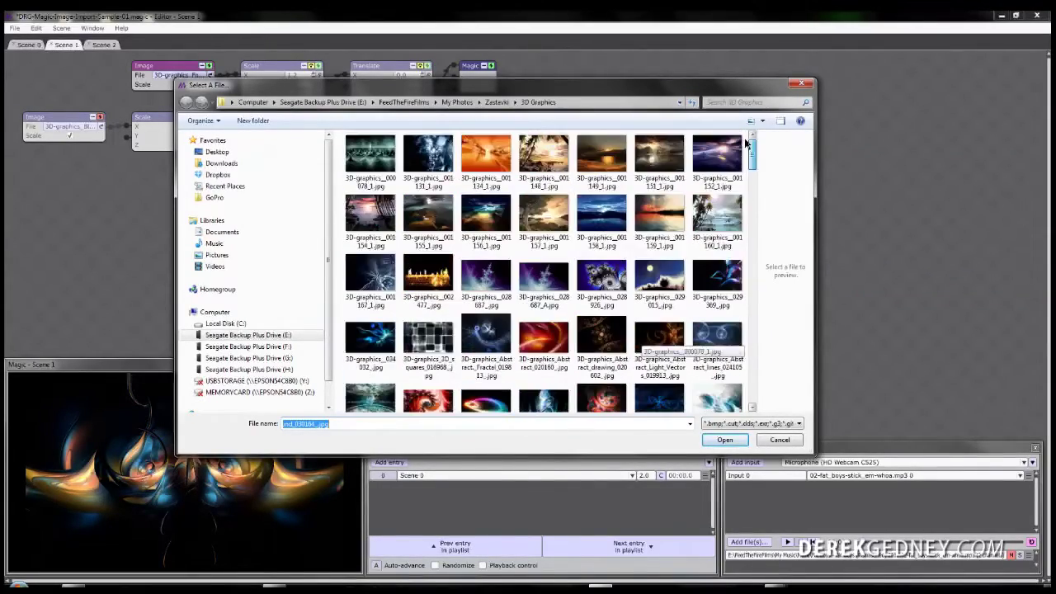
left_click(779, 439)
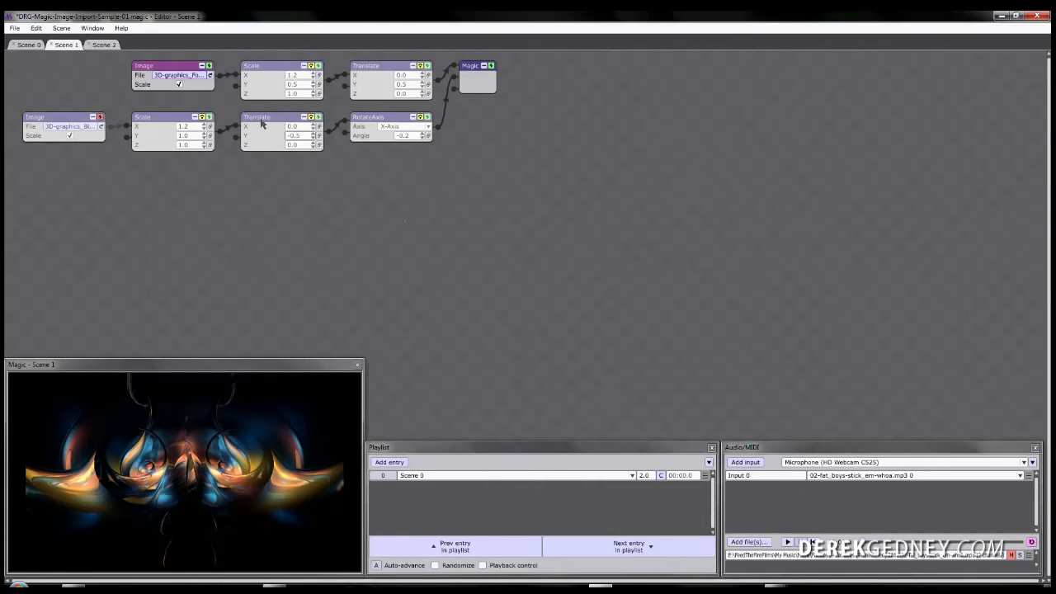
Step: Turn off bypass on the Scale and Translate modules of the upper image chain
left_click(312, 66)
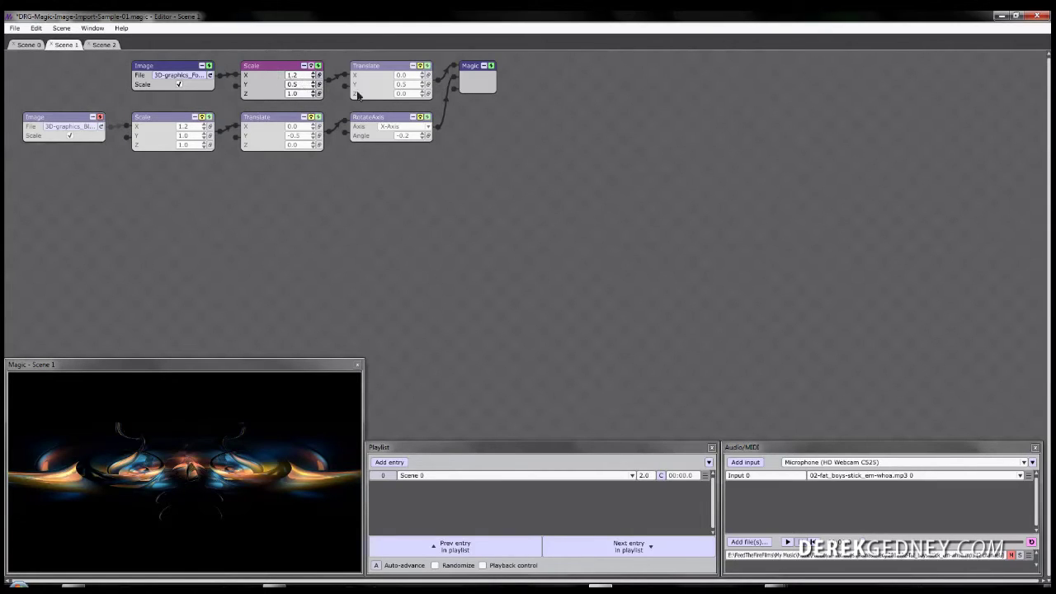
left_click(420, 66)
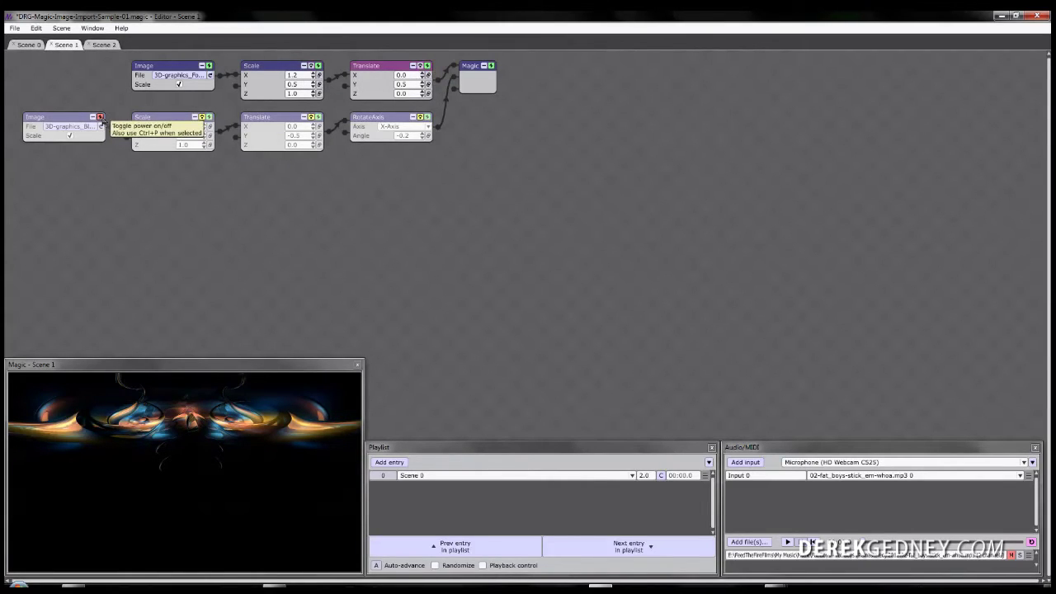
Step: Power on the lower Image module and turn off bypass on its Scale, Translate and RotateAxis modules, switching the upper image off only temporarily
left_click(100, 117)
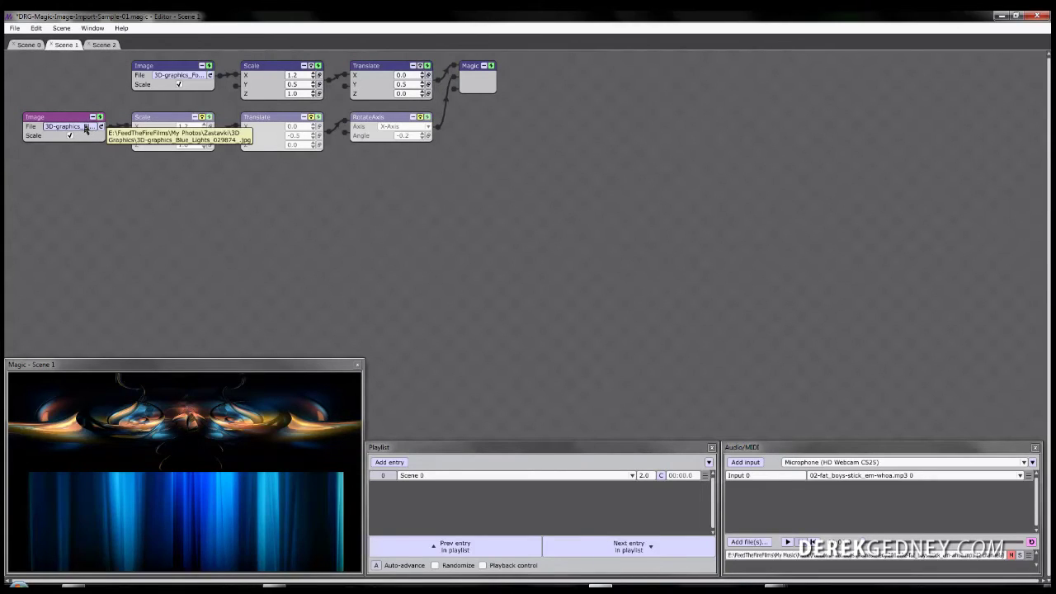
left_click(208, 66)
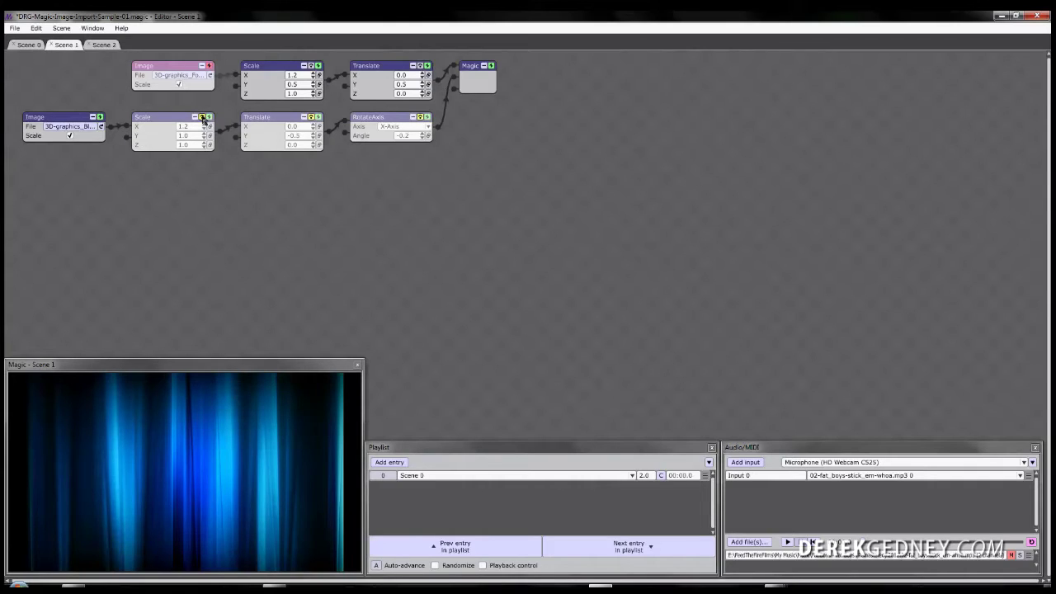
left_click(203, 118)
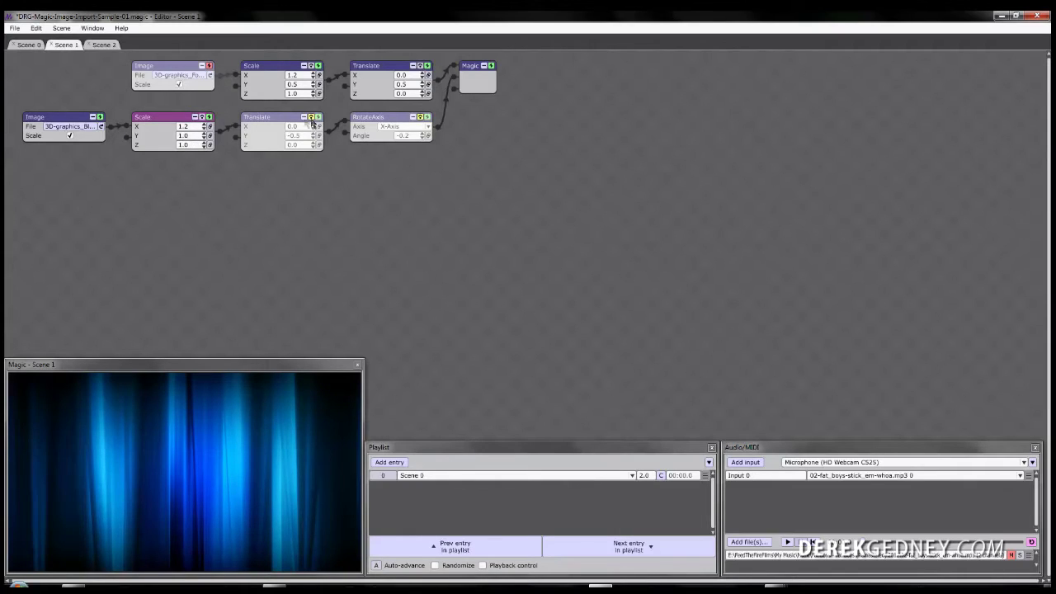
left_click(316, 119)
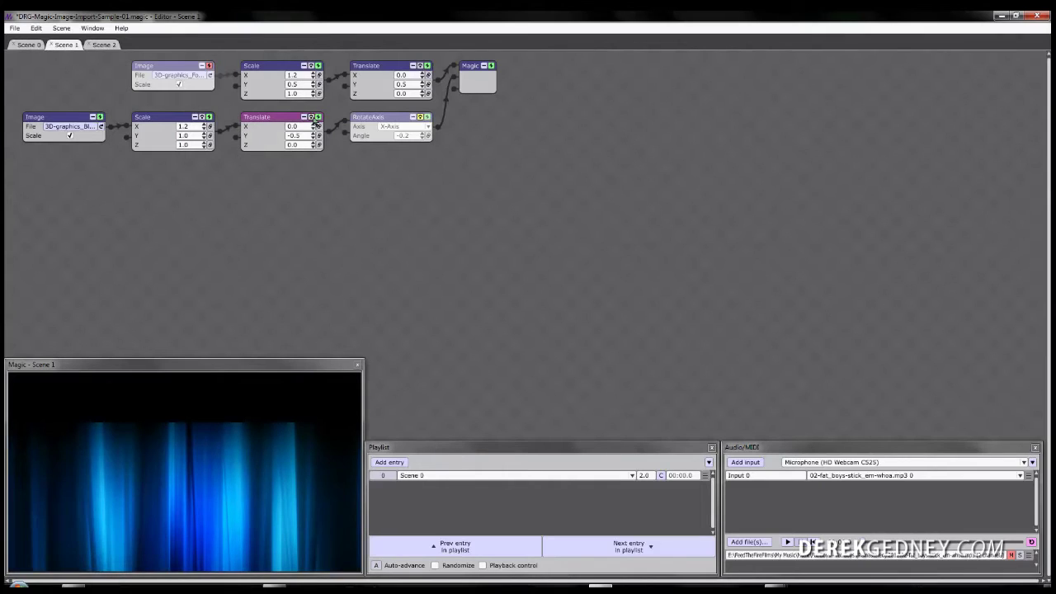
left_click(423, 119)
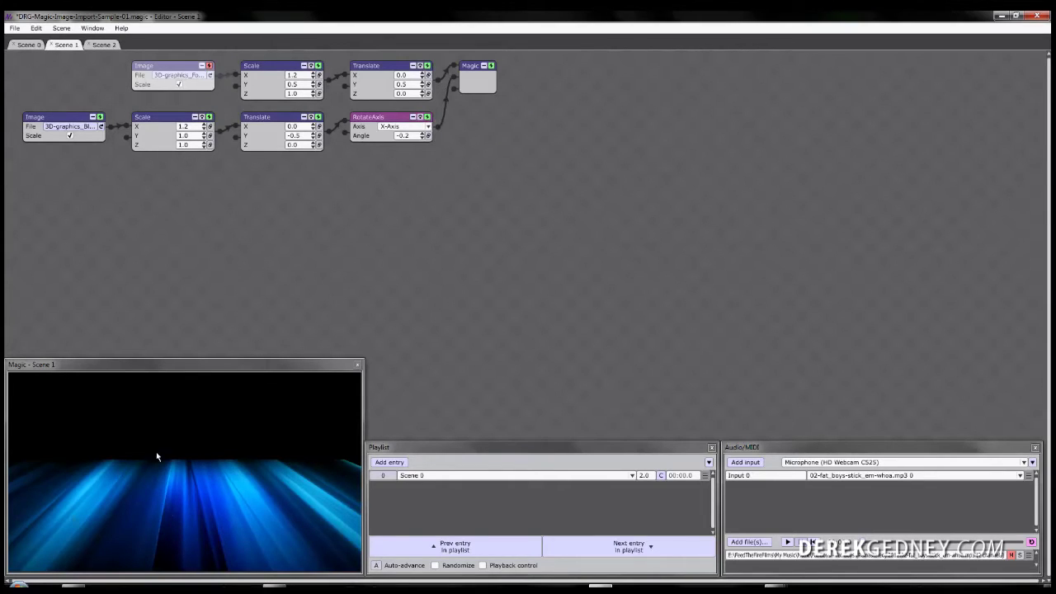
left_click(209, 66)
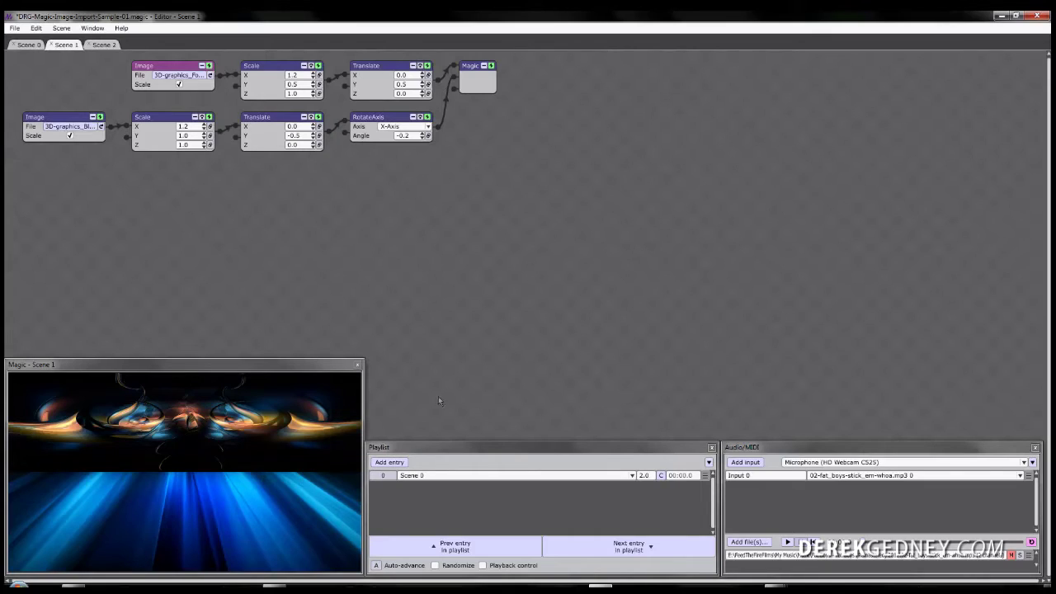
left_click(417, 209)
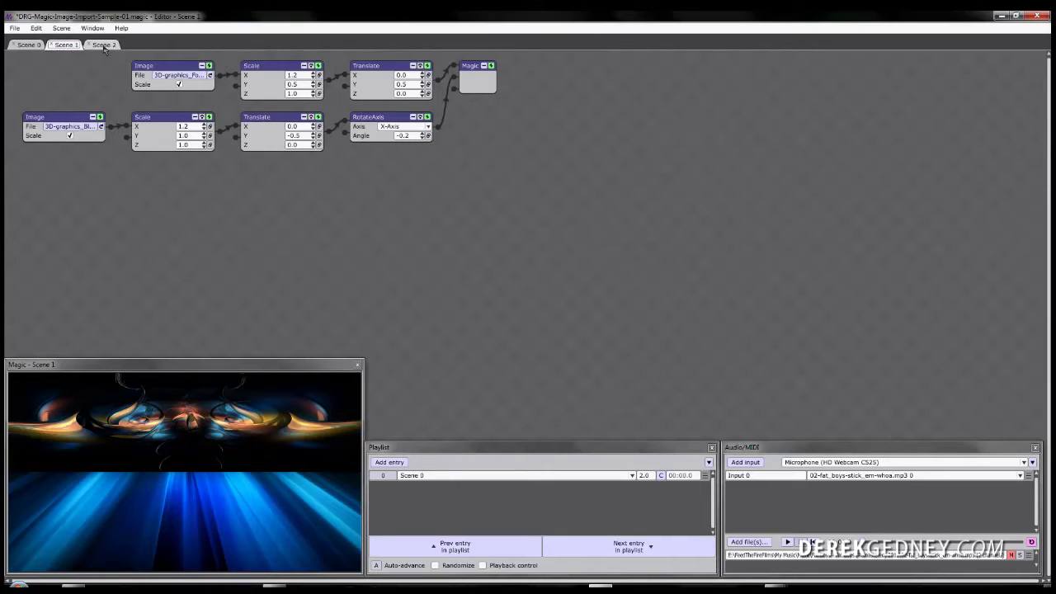
Step: Open Scene 2 and preview the text with the Translate module active, leaving the module bypassed
left_click(102, 45)
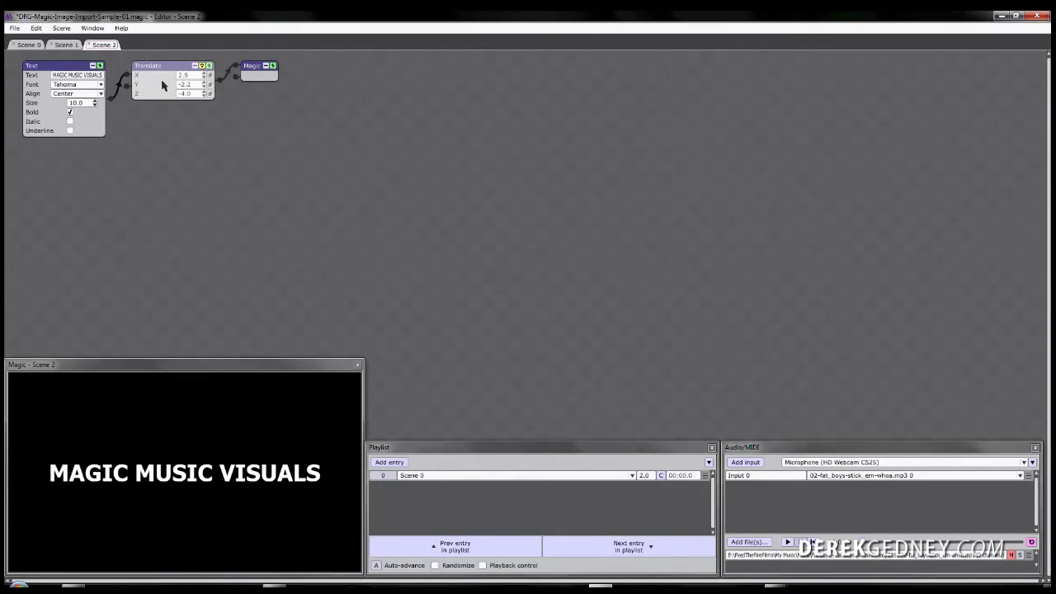
left_click(202, 66)
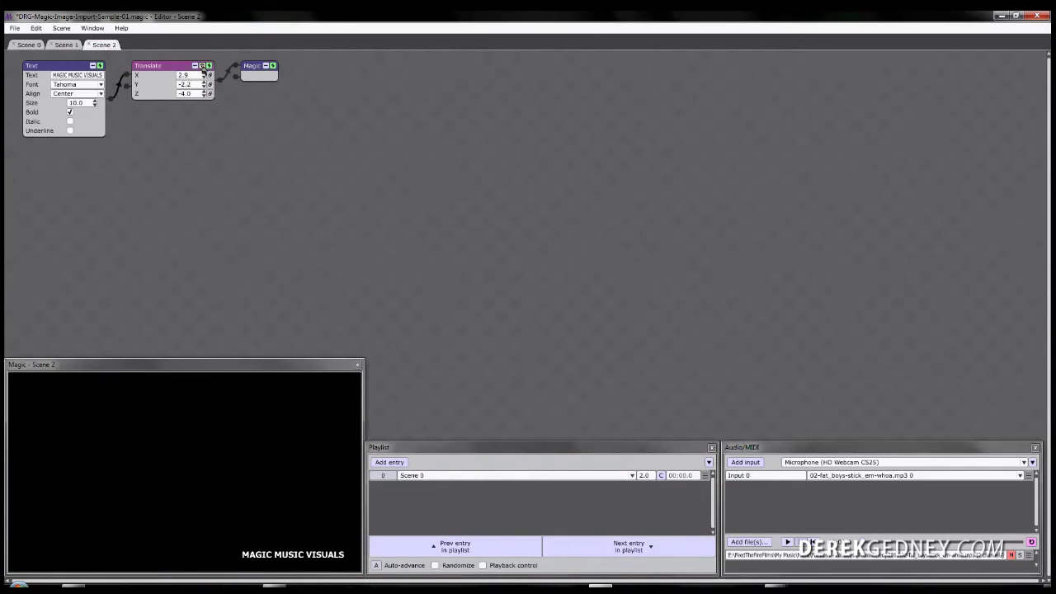
left_click(202, 66)
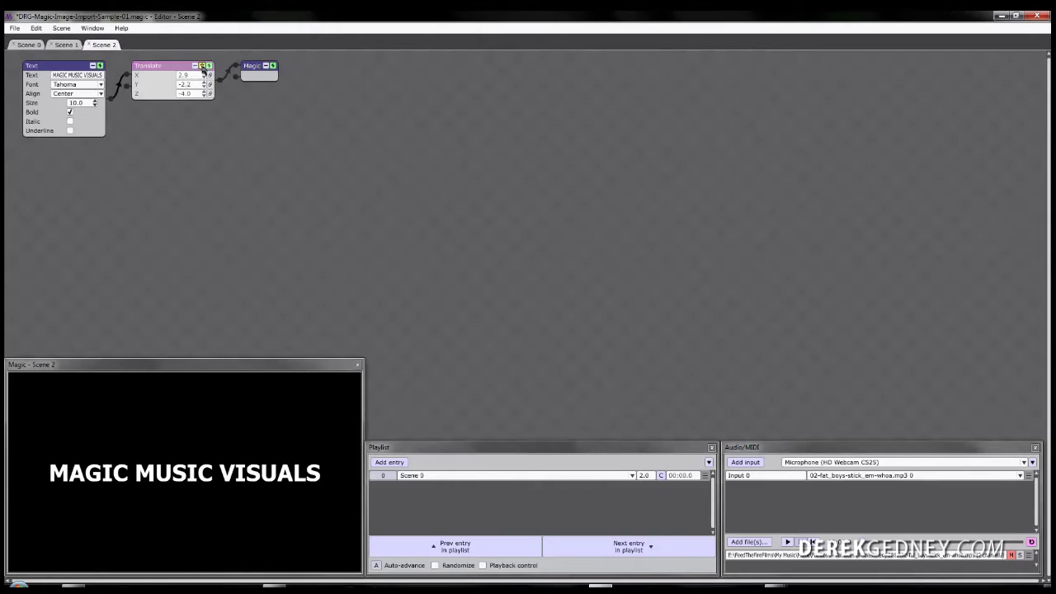
Step: Try shortening the Text module's wording to "MAGIC MUSIC" and restore it to "MAGIC MUSIC VISUALS"
left_click(72, 75)
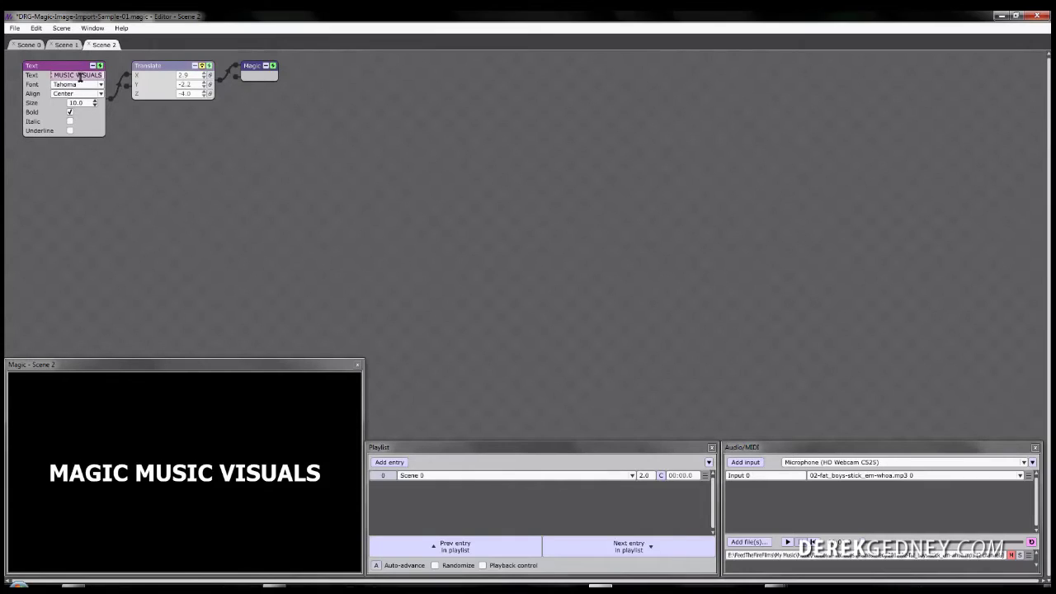
key("BackSpace")
key("BackSpace")
key("BackSpace")
key("BackSpace")
key("BackSpace")
key("BackSpace")
key("BackSpace")
left_click(165, 180)
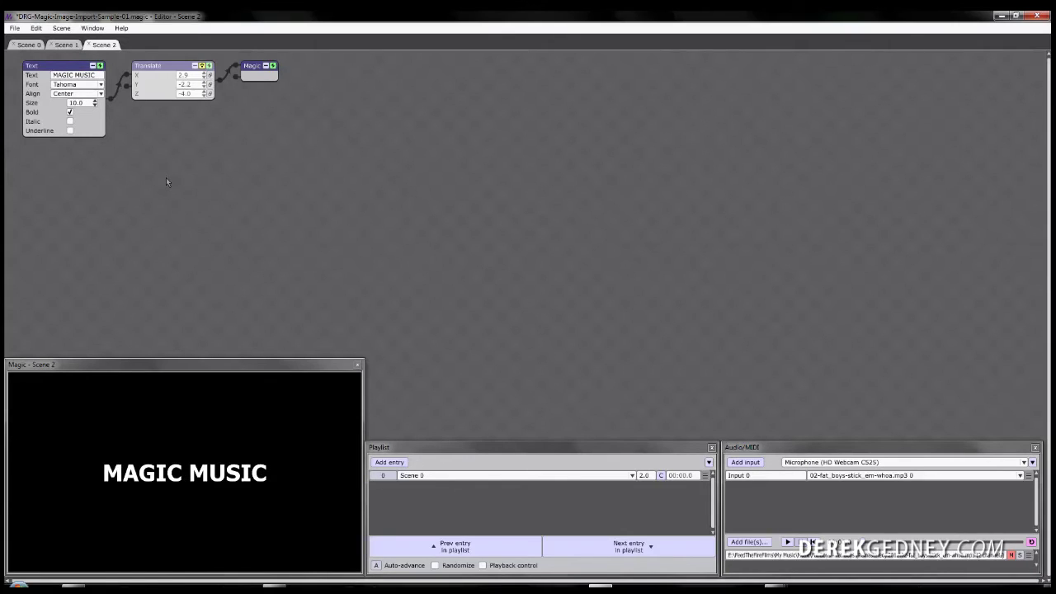
left_click(98, 76)
type("VISUALS")
left_click(149, 137)
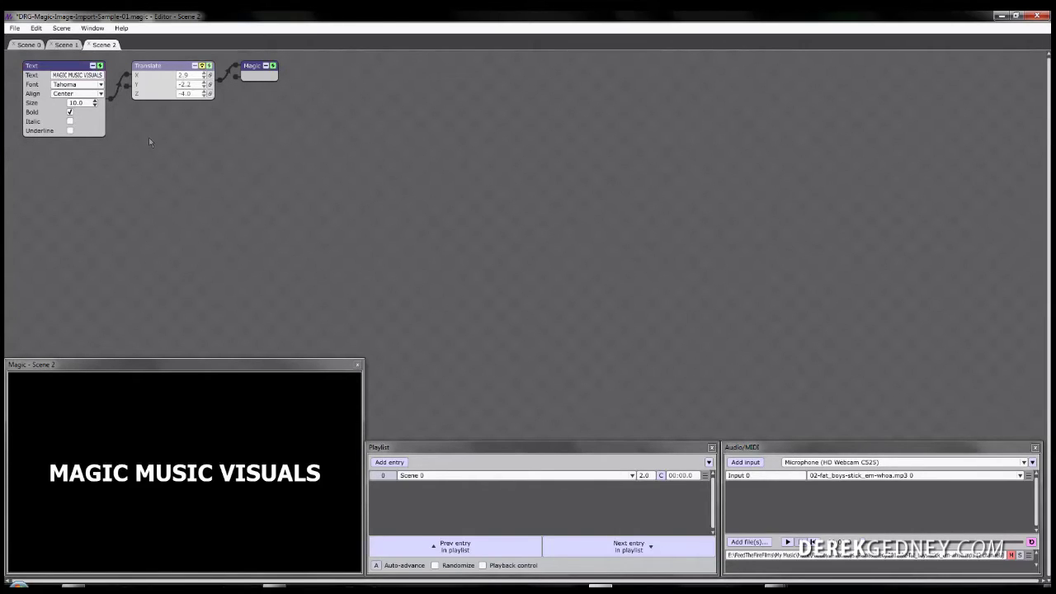
Step: Turn off bypass on the Translate module that positions Scene 2's text
left_click(202, 66)
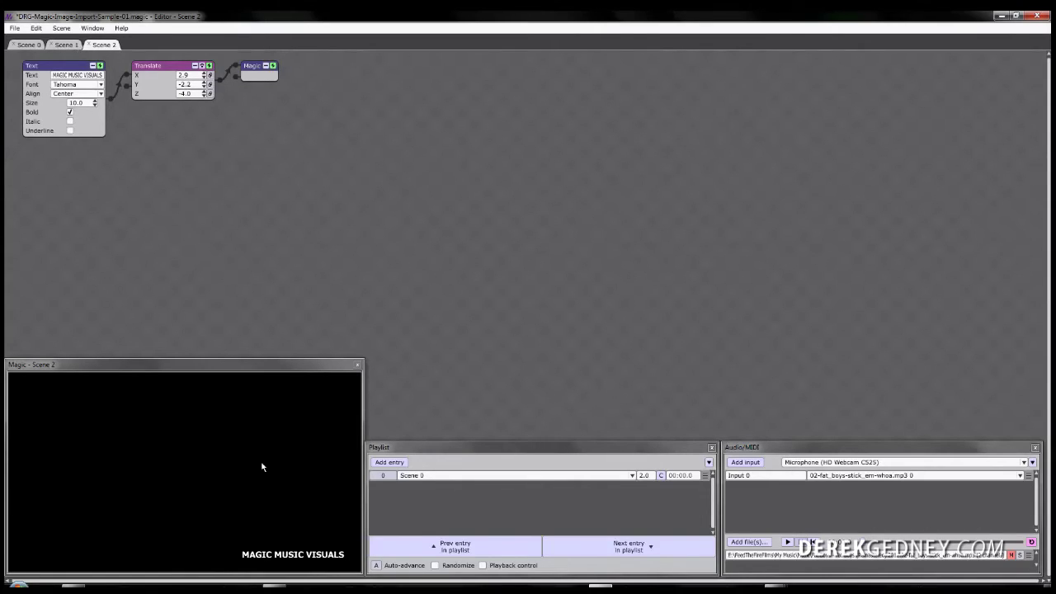
Step: Review Scene 1, return to Scene 0 and start playback of the loaded audio file
left_click(68, 46)
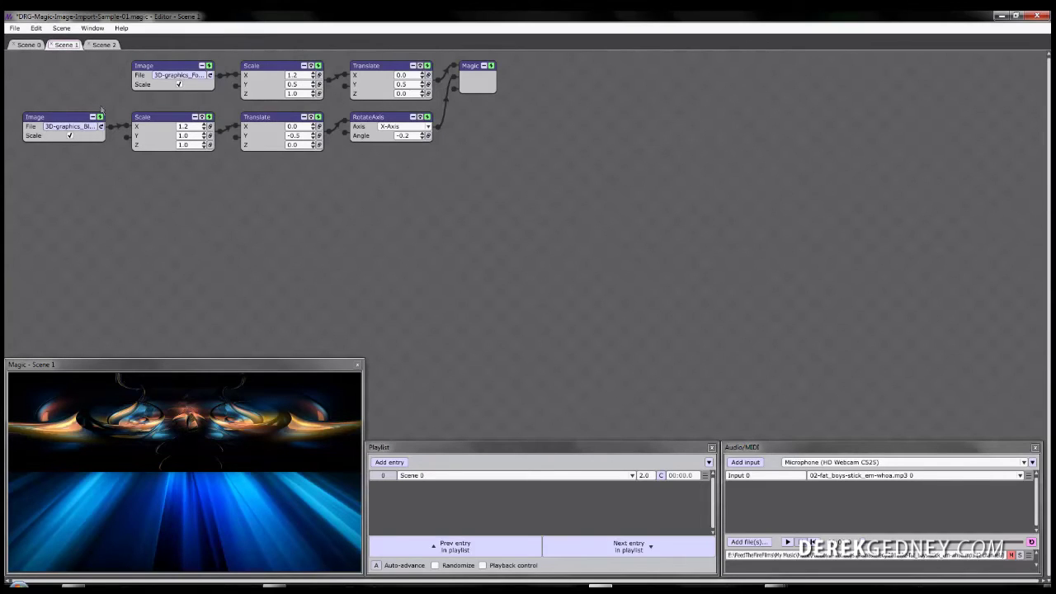
left_click(27, 45)
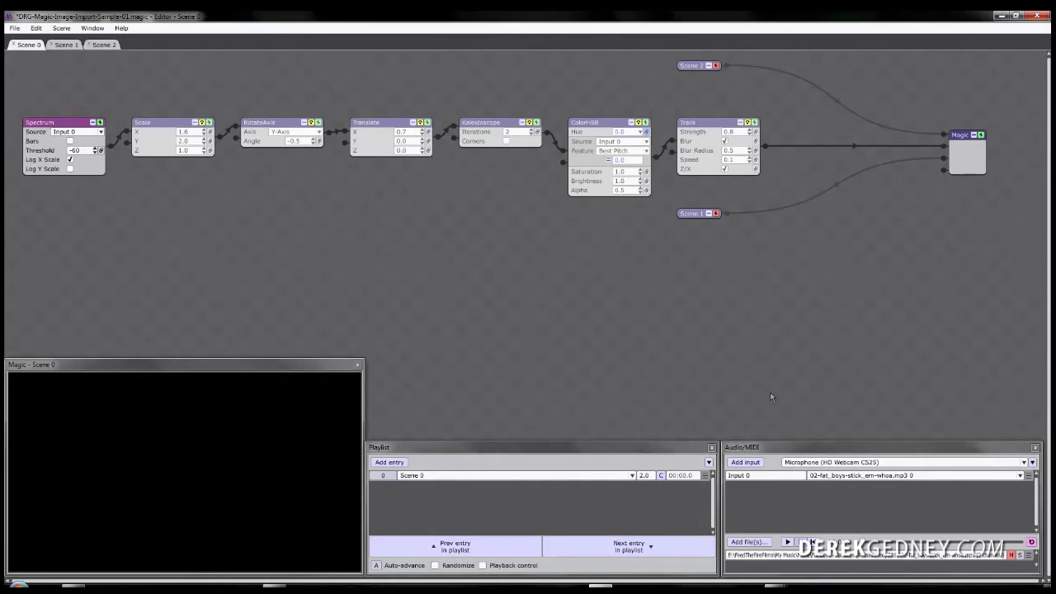
left_click(787, 543)
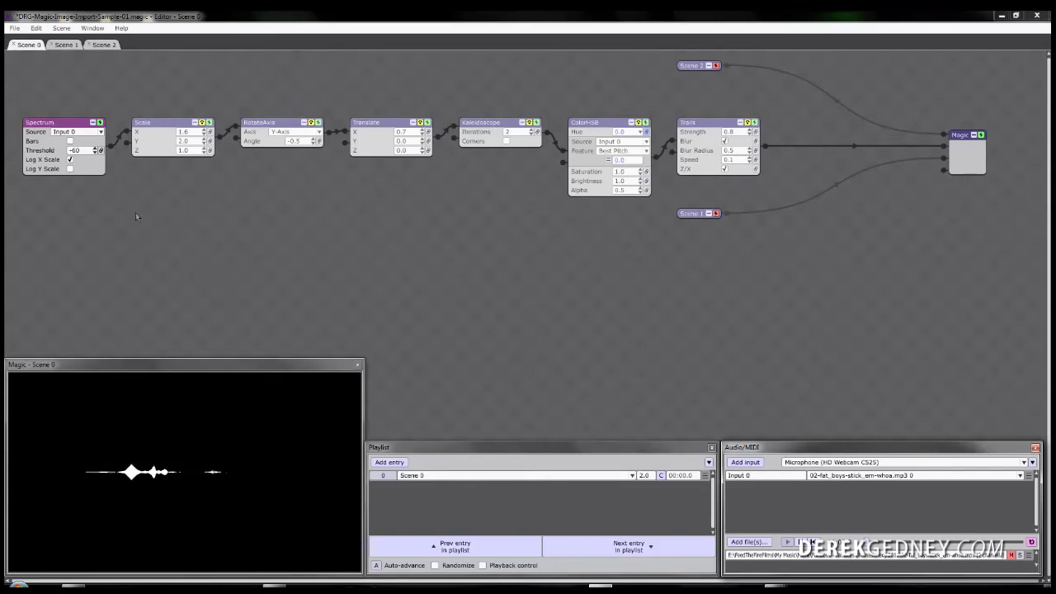
Step: Turn off bypass on Scene 0's Scale, RotateAxis, Translate, Kaleidoscope, ColorHSB and Trails modules, in chain order
left_click(202, 123)
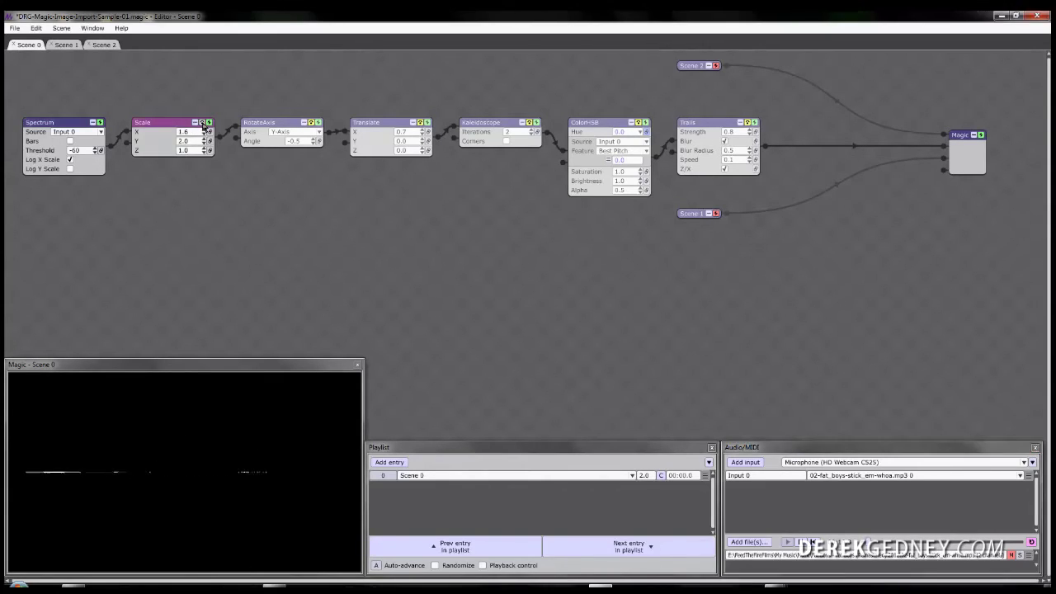
left_click(311, 123)
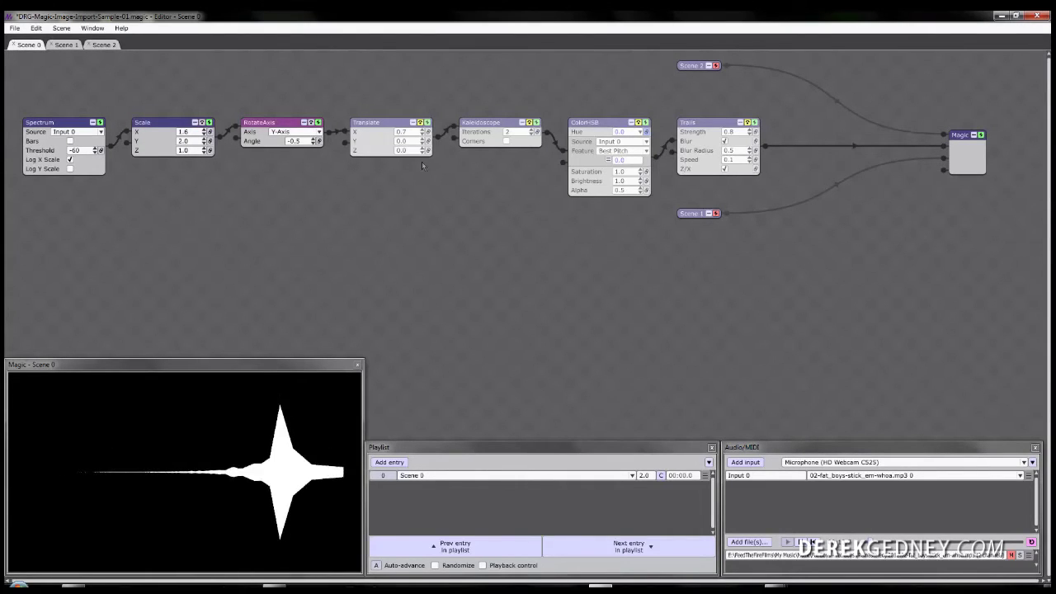
left_click(421, 123)
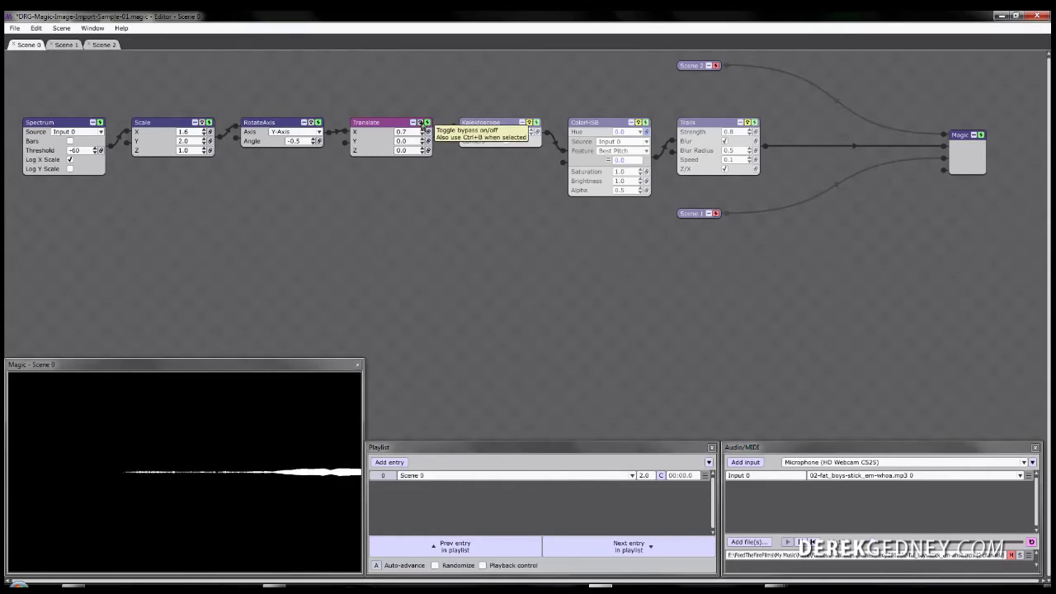
left_click(530, 123)
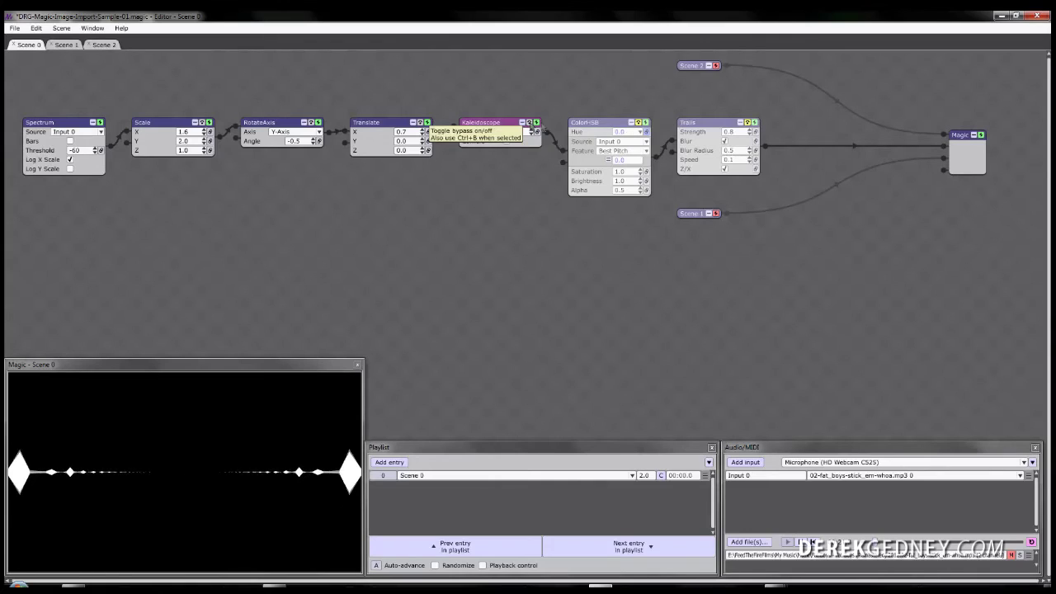
left_click(639, 124)
left_click(640, 124)
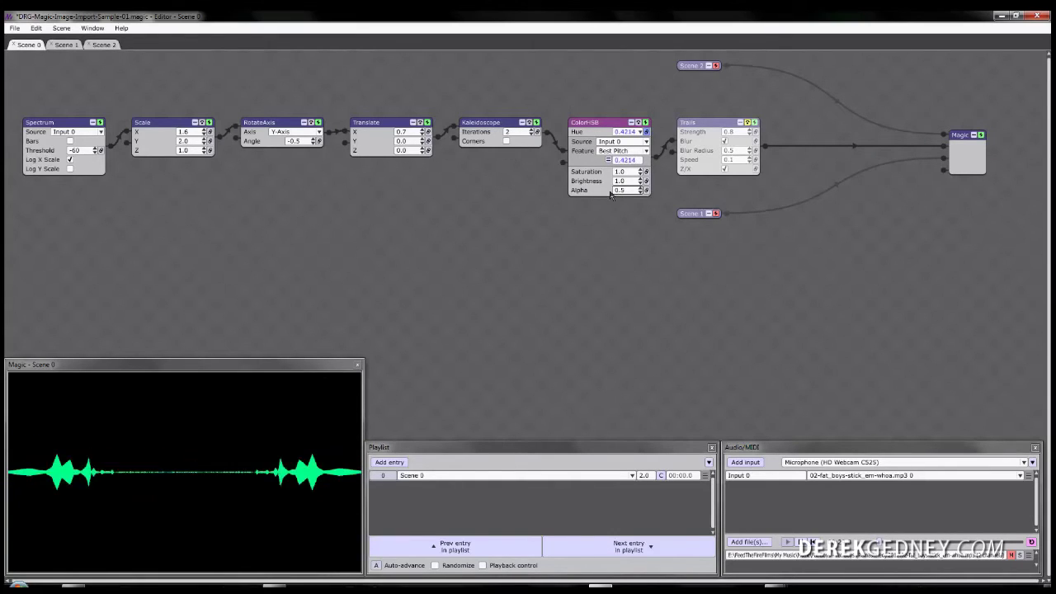
left_click(748, 122)
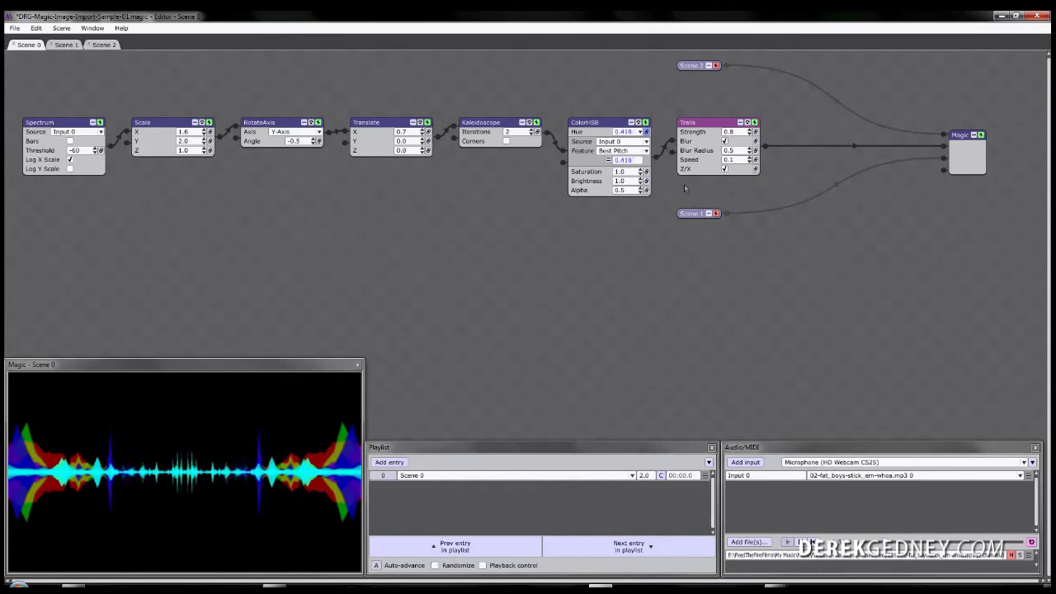
Step: Power on the Scene 1 module in Scene 0 to layer its images with the spectrum
left_click(716, 213)
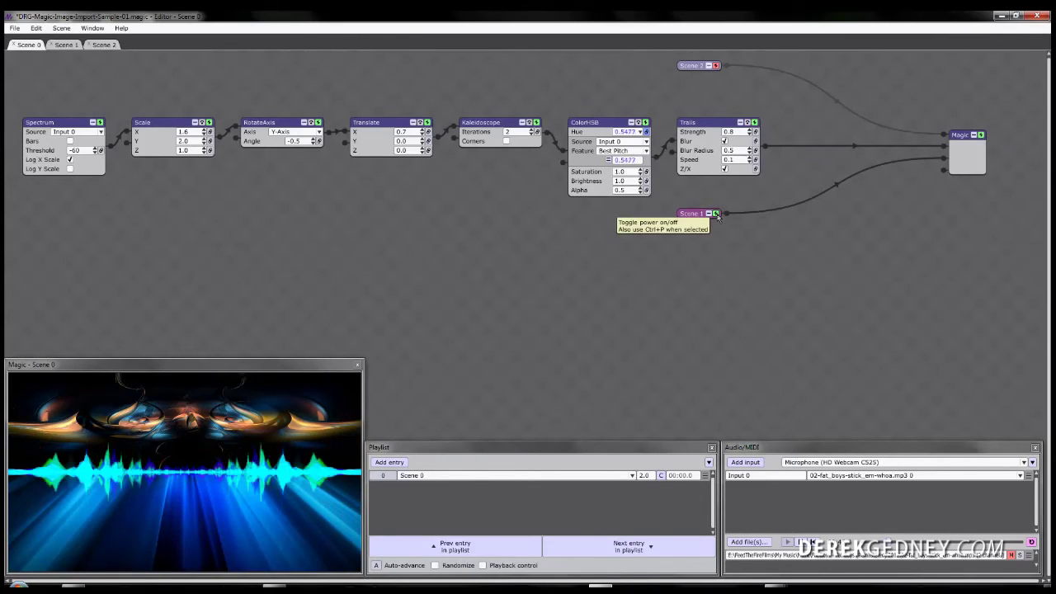
Step: Power on the Scene 2 module in Scene 0 to overlay its text on the combined visual
left_click(717, 65)
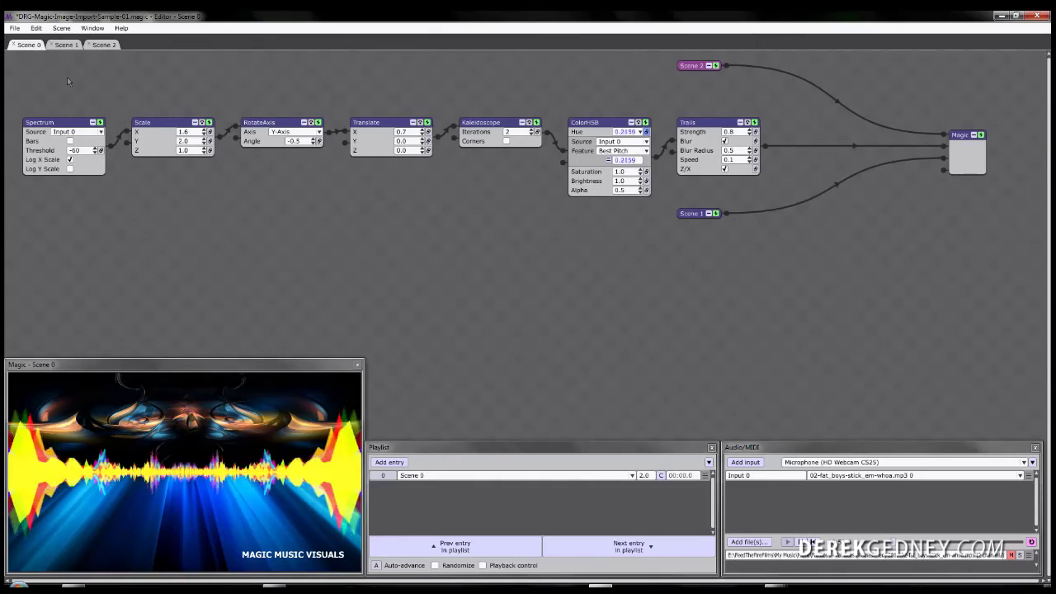
Step: In Scene 1, link the lower image's Translate X to Input 0 with the Best Pitch feature, and check it in Scene 0
left_click(66, 45)
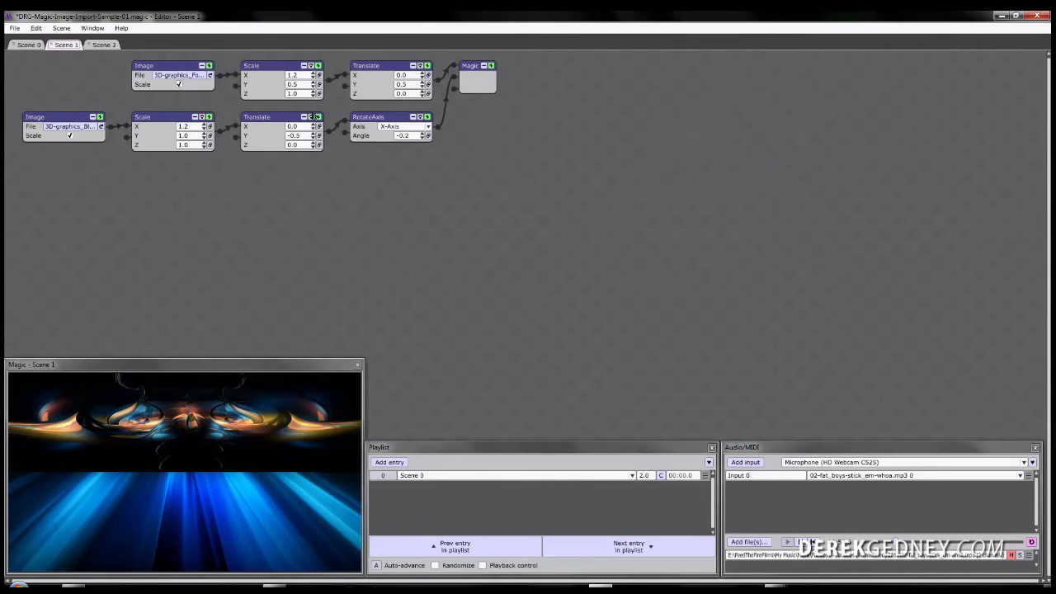
left_click(320, 127)
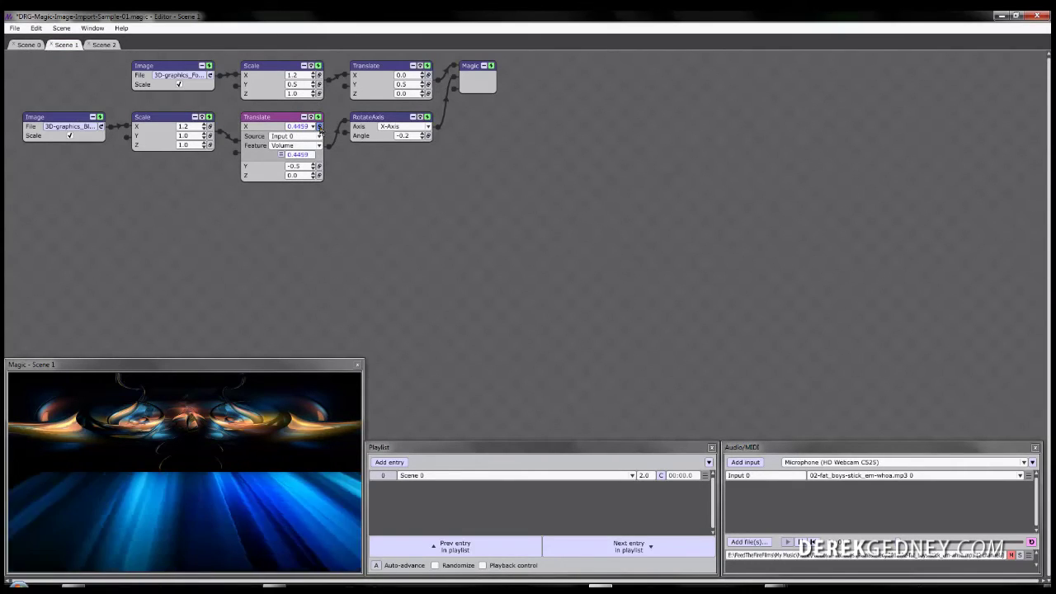
left_click(288, 136)
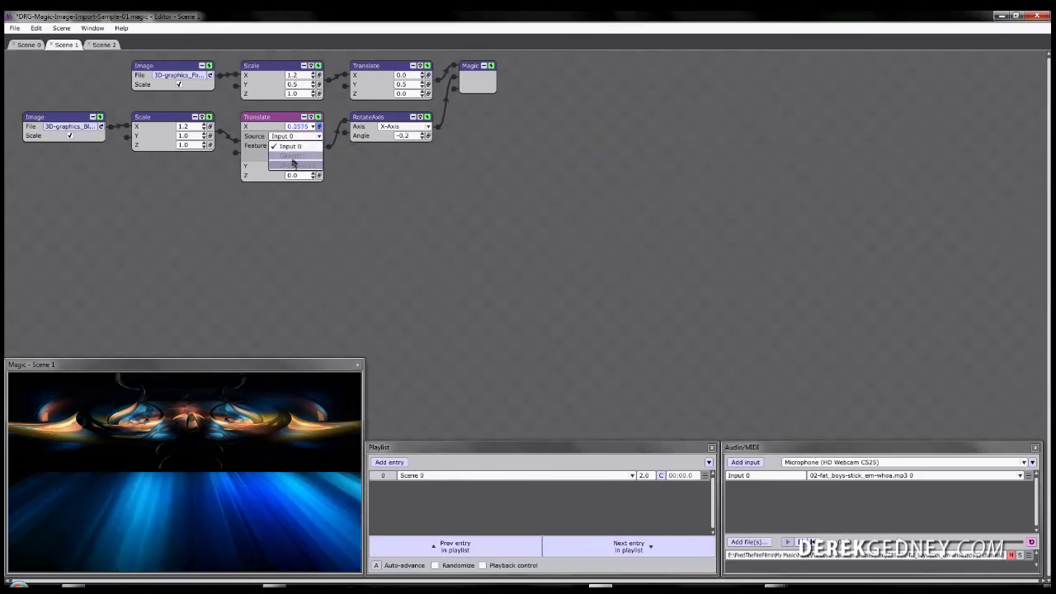
left_click(368, 170)
left_click(289, 146)
left_click(286, 177)
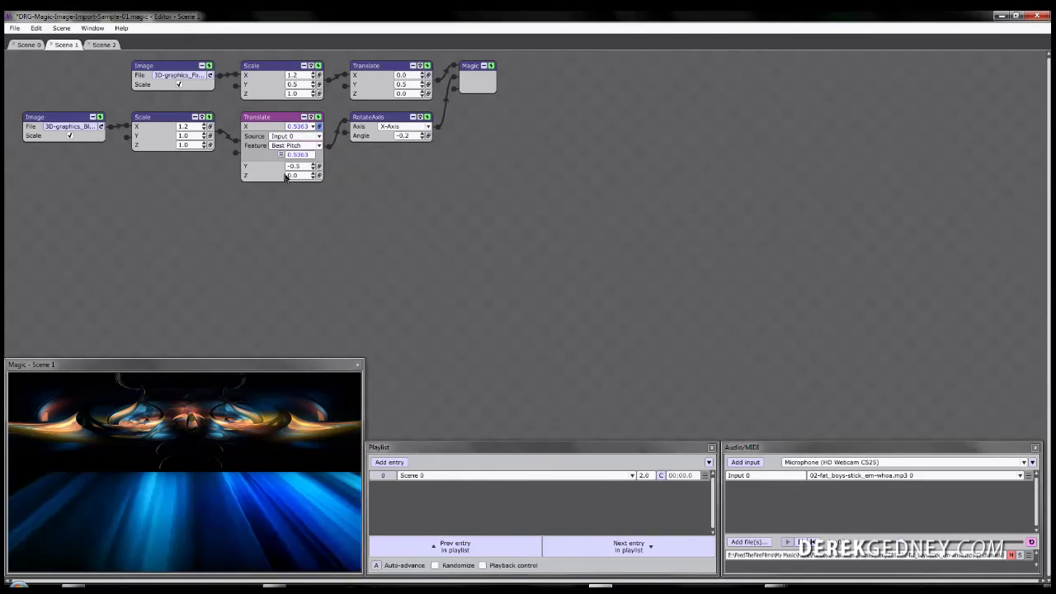
left_click(29, 45)
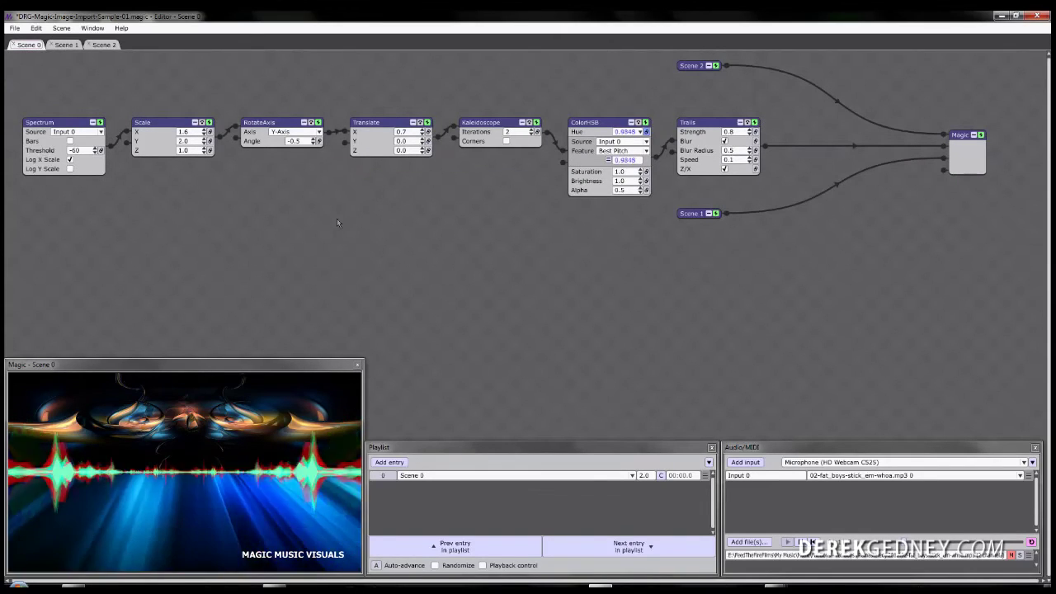
Step: Link the upper image's Translate Z to Input 0's Best Pitch, move RotateAxis below that module, and check the effect in Scene 0
left_click(69, 46)
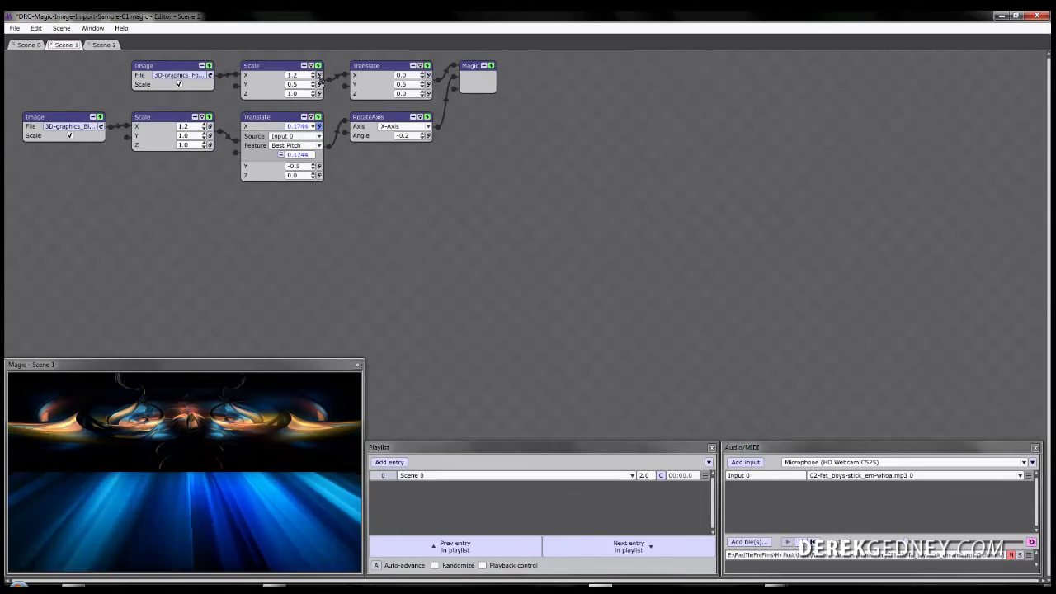
left_click(428, 94)
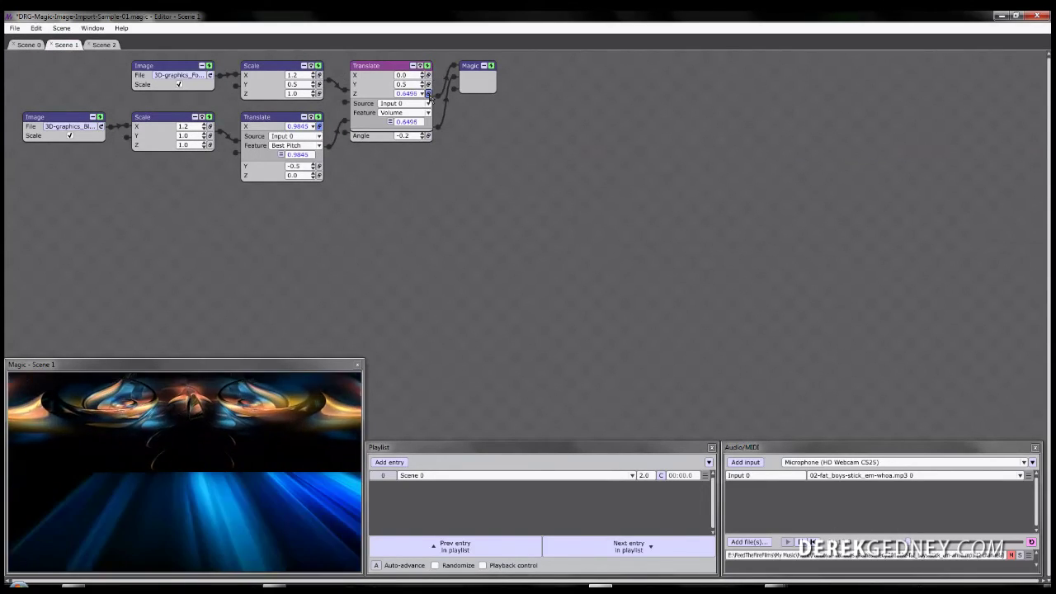
left_click_drag(380, 141, 376, 184)
left_click(400, 116)
left_click(397, 144)
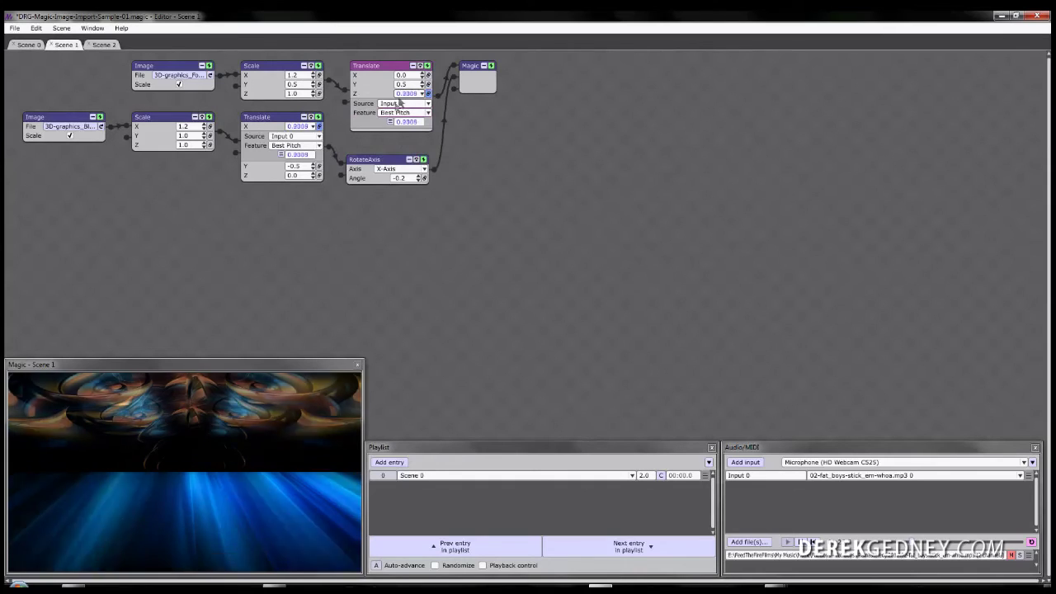
left_click(29, 44)
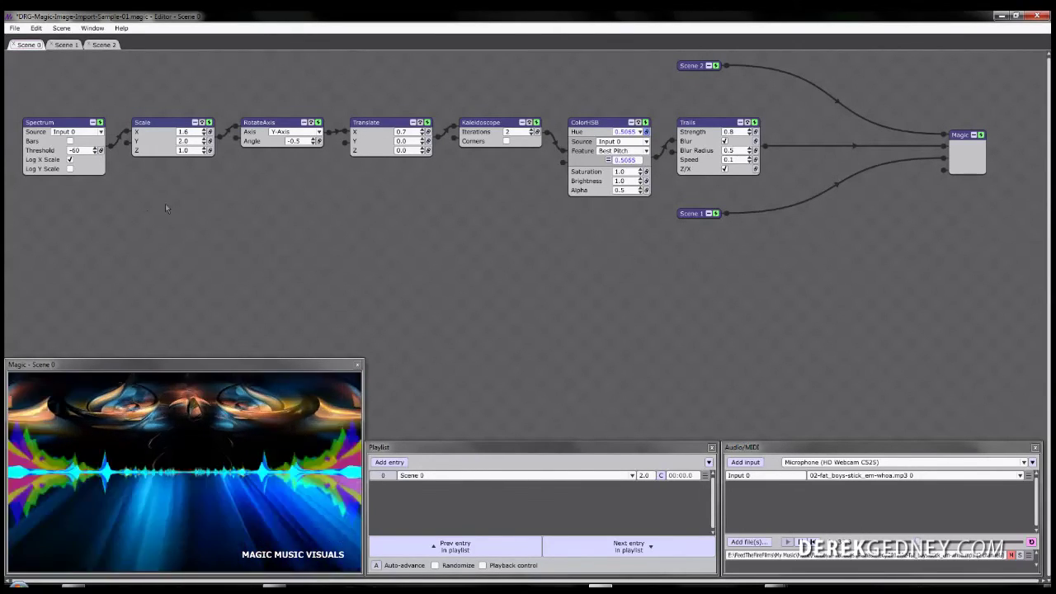
Step: Add a new Image module to Scene 1 and place it in the empty area below the existing chains
left_click(66, 45)
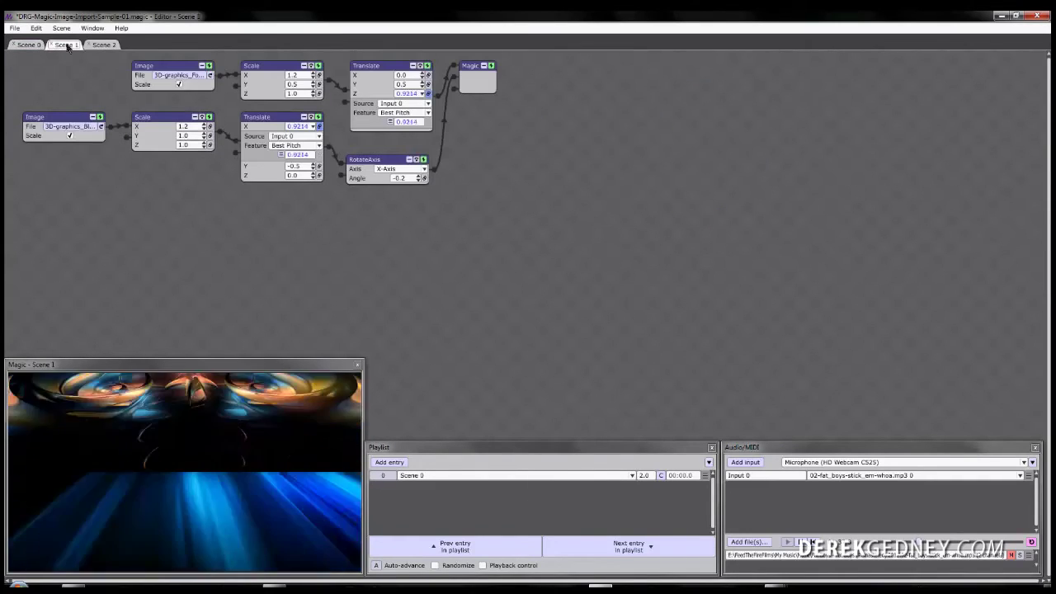
right_click(171, 244)
mouse_move(188, 248)
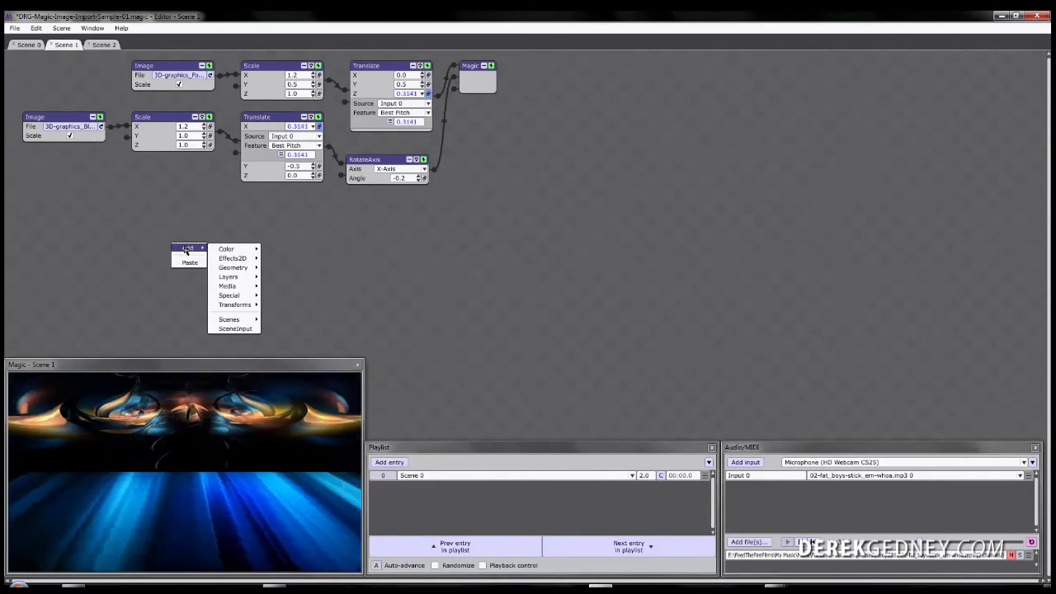
mouse_move(237, 299)
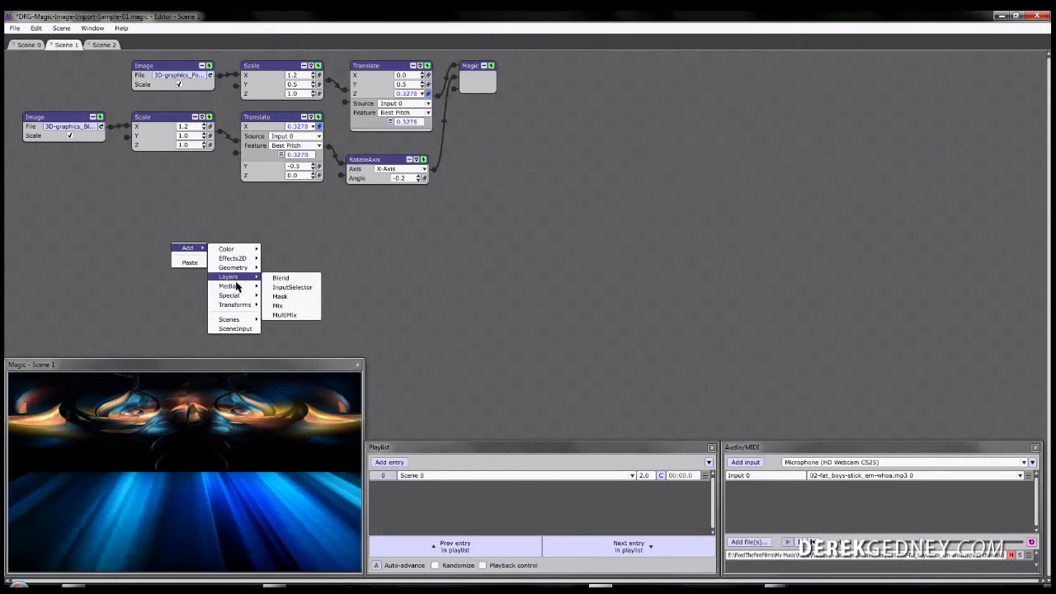
left_click(278, 284)
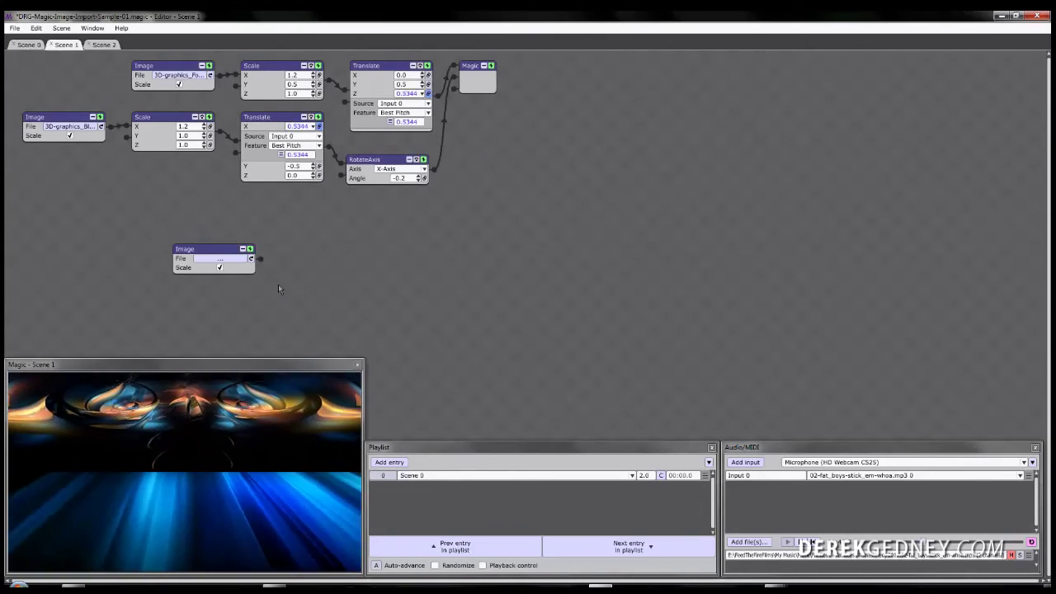
left_click_drag(223, 249, 151, 245)
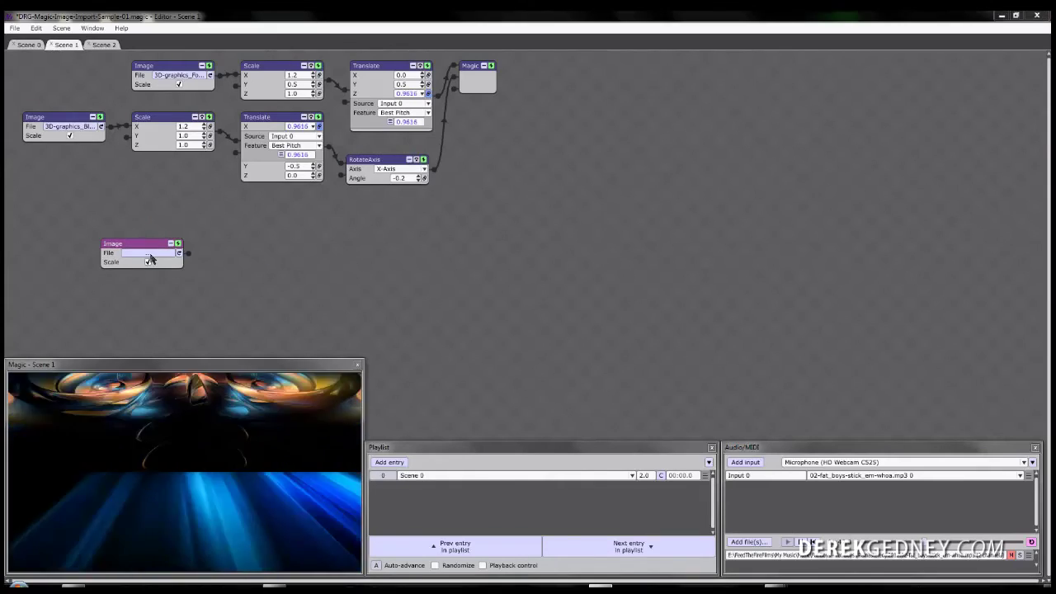
Step: Load the 3D-graphics circle picture into the new Image module and connect it to the top input of Magic
left_click(147, 254)
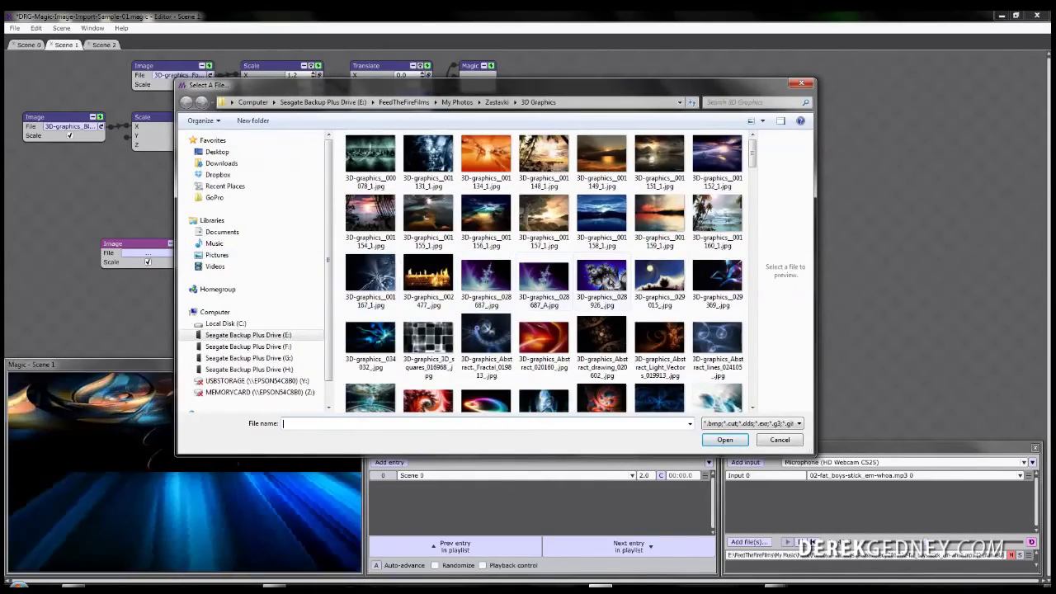
left_click_drag(753, 157, 750, 235)
left_click(432, 266)
left_click(728, 442)
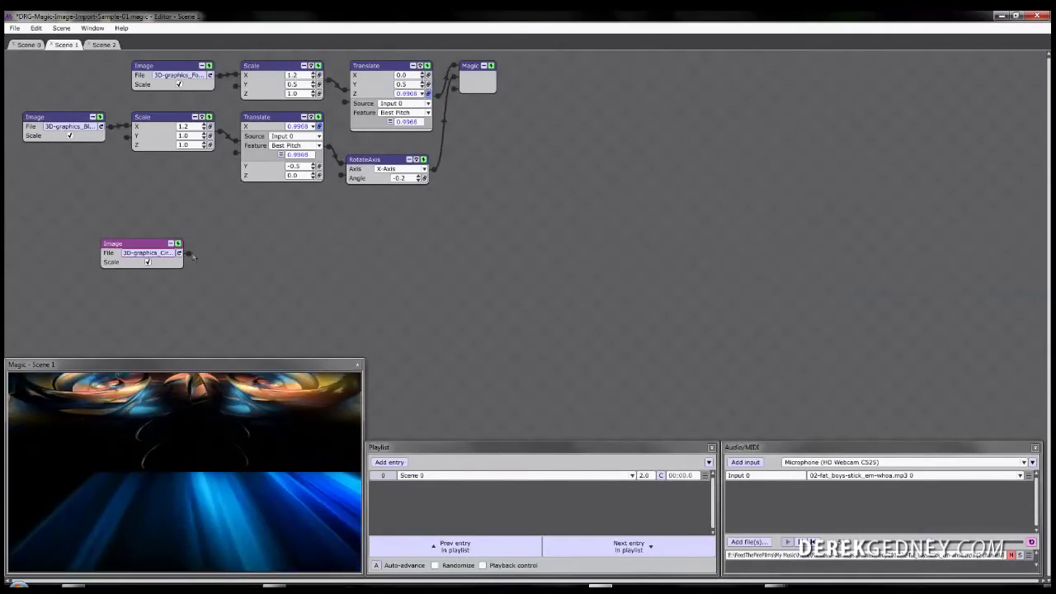
left_click_drag(188, 255, 453, 68)
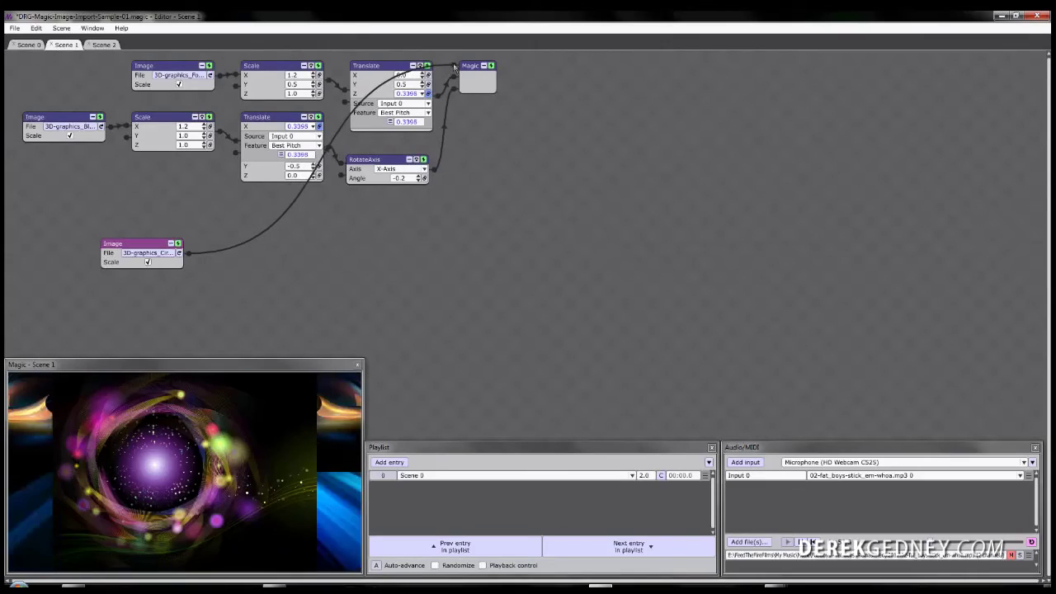
Step: Copy the existing RotateAxis module and insert the copy into the link between the circle Image and Magic
right_click(371, 164)
left_click(342, 198)
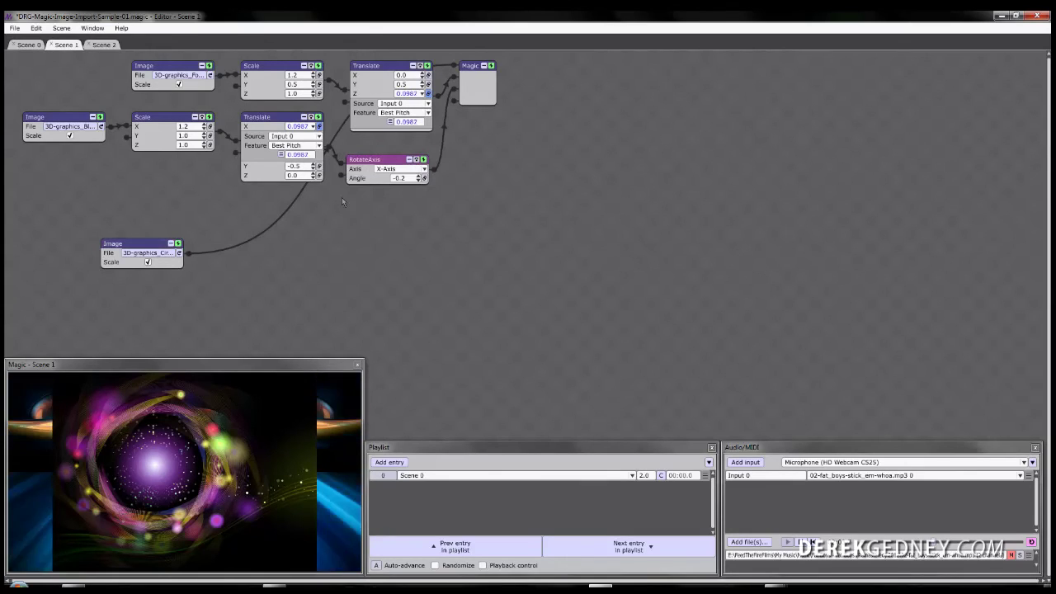
right_click(236, 244)
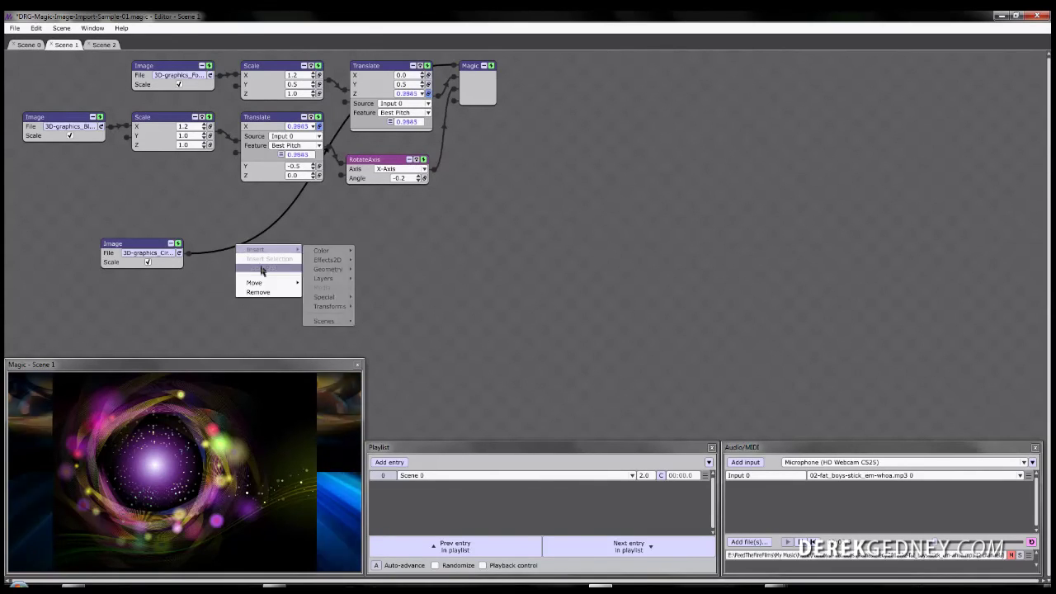
left_click(262, 271)
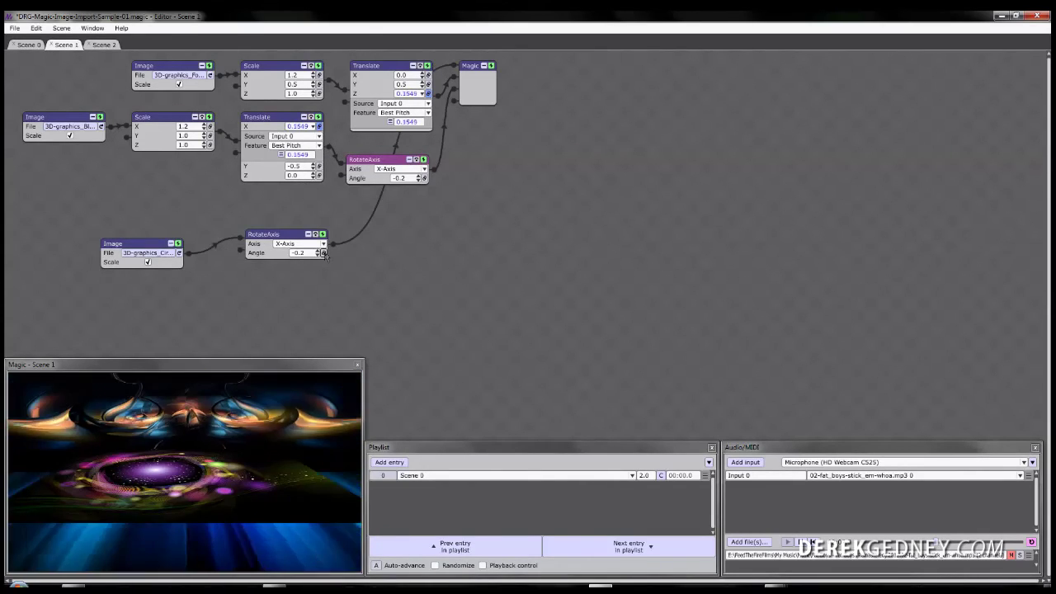
Step: Link the new RotateAxis angle to Input 0's Volume and set its axis to Y-Axis
left_click(323, 253)
left_click(299, 245)
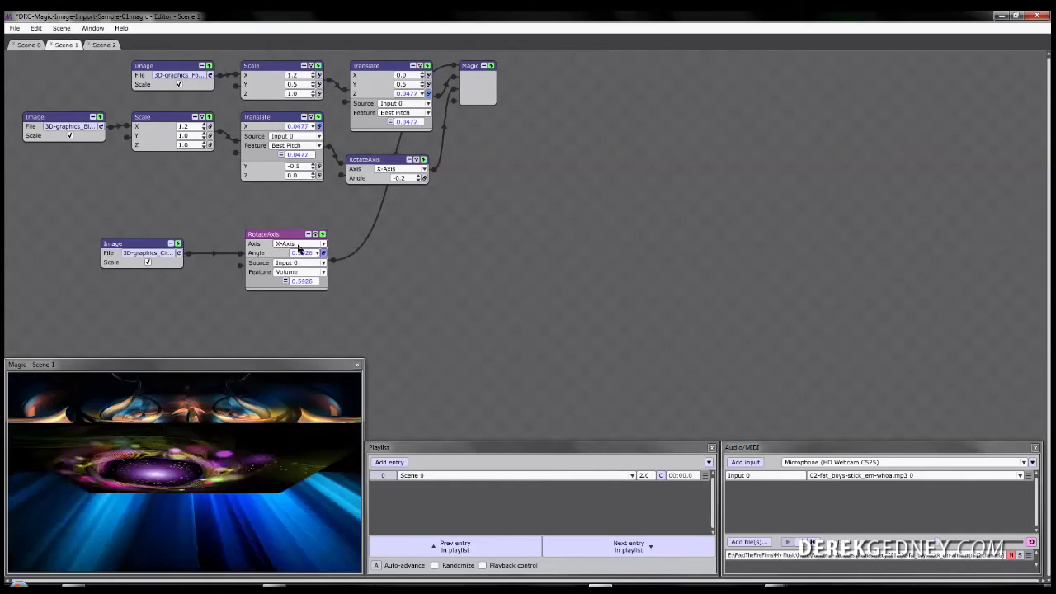
left_click(302, 263)
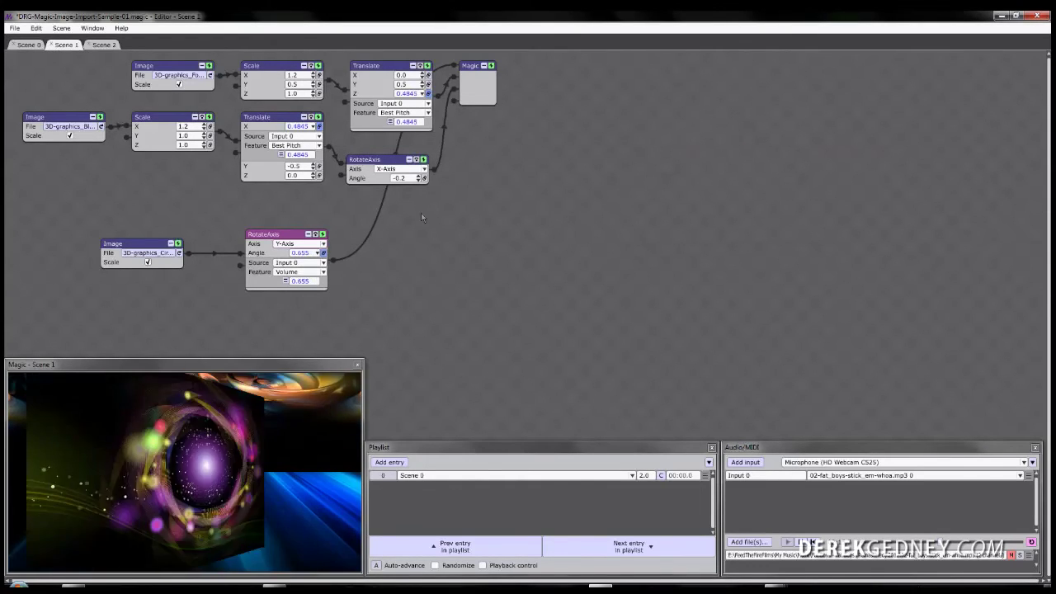
Step: Try the circle image's link at the bottom of Magic's layer order and return it to the top
right_click(384, 205)
mouse_move(416, 241)
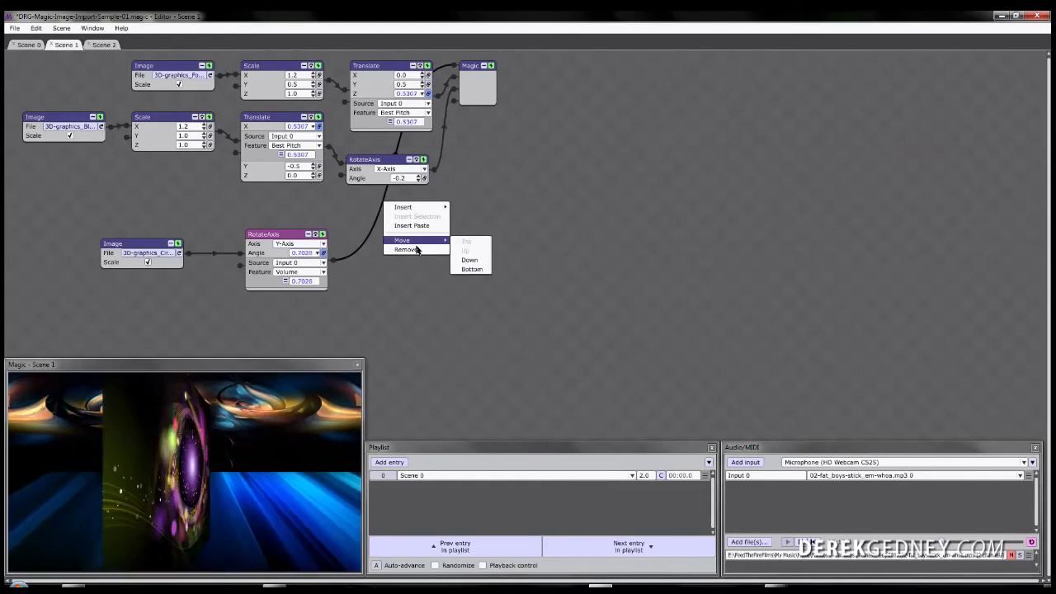
left_click(472, 269)
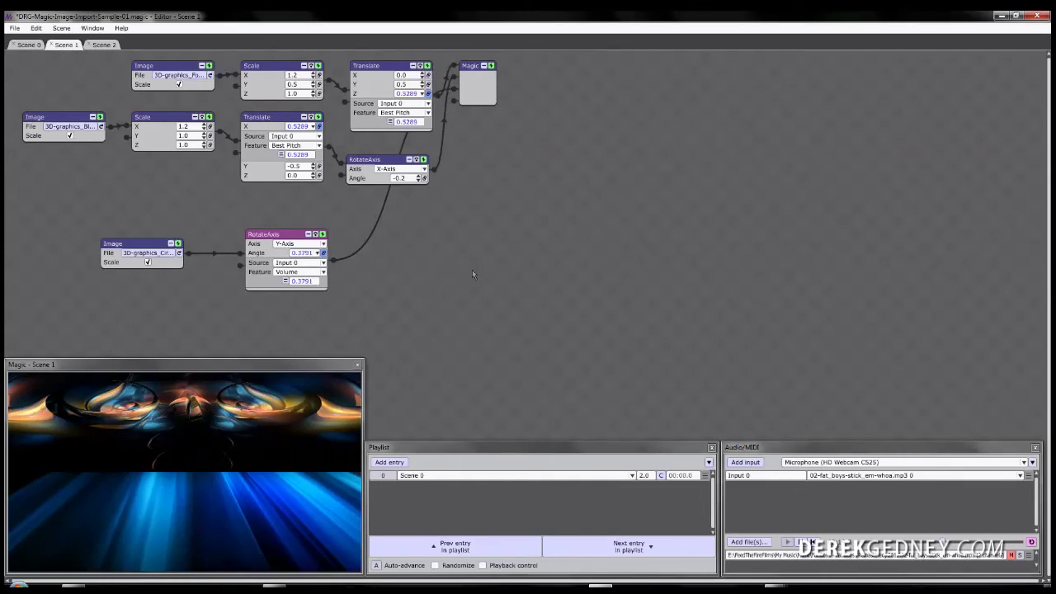
right_click(378, 227)
mouse_move(415, 266)
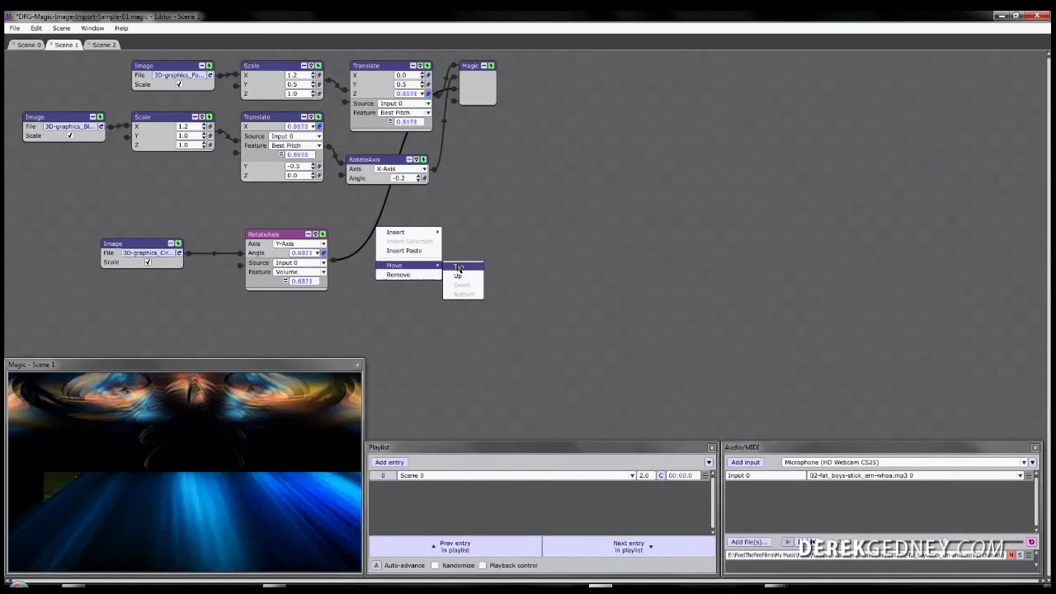
left_click(458, 268)
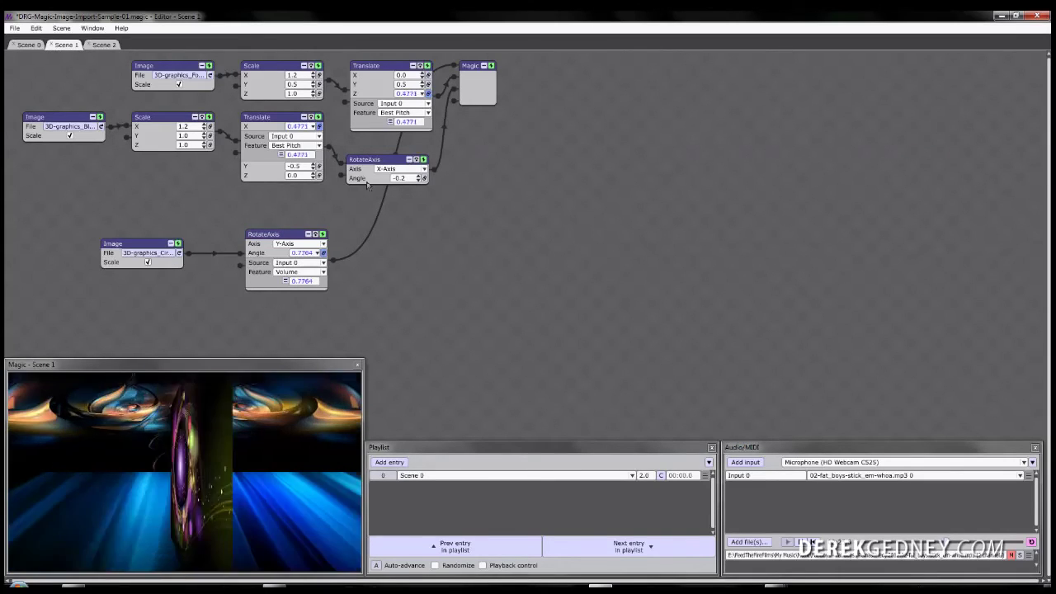
Step: Review the rotating circle image in Scene 0's combined output and return to Scene 1
left_click(29, 44)
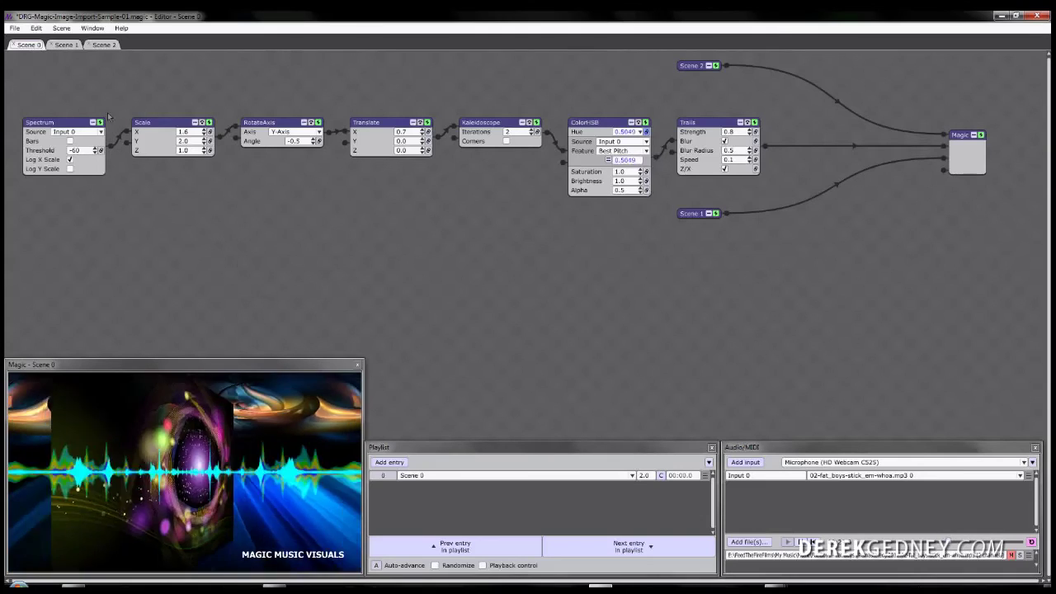
left_click(66, 45)
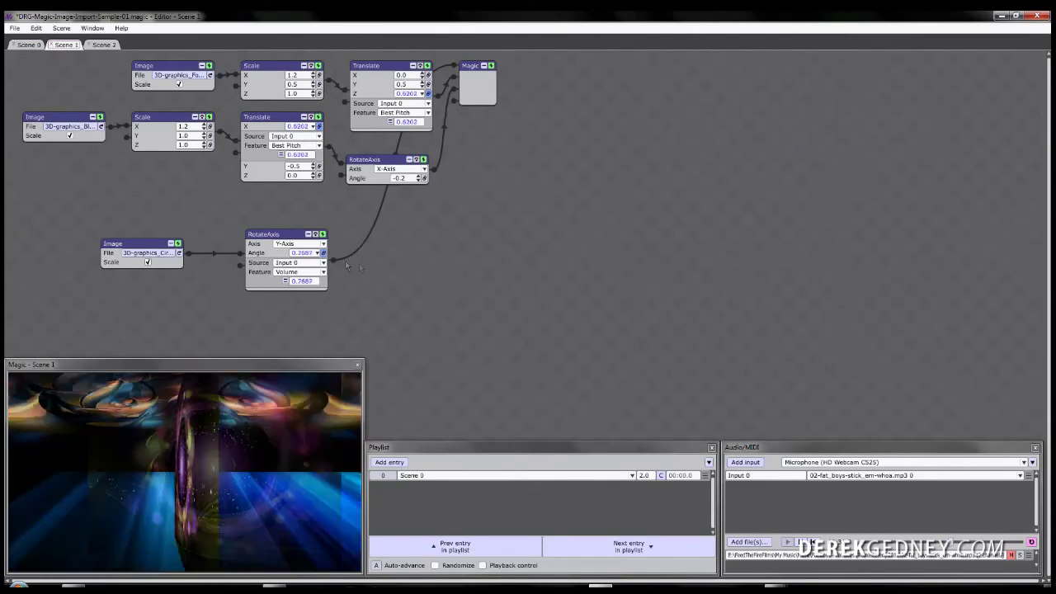
left_click(302, 281)
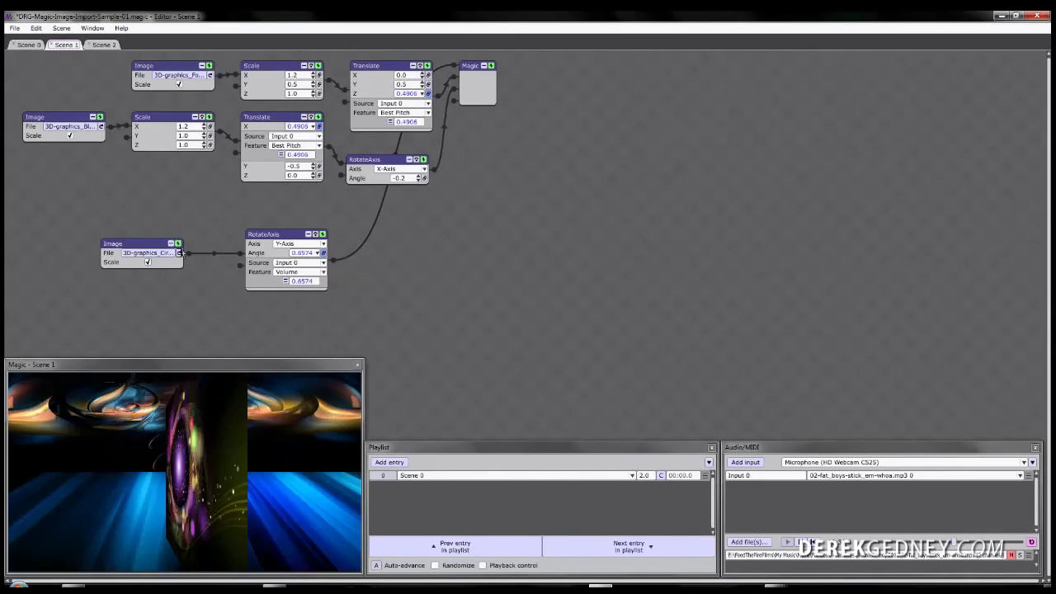
Step: Power off the circle Image module and unlink the audio input from the Translate modules' X and Z values
left_click(177, 243)
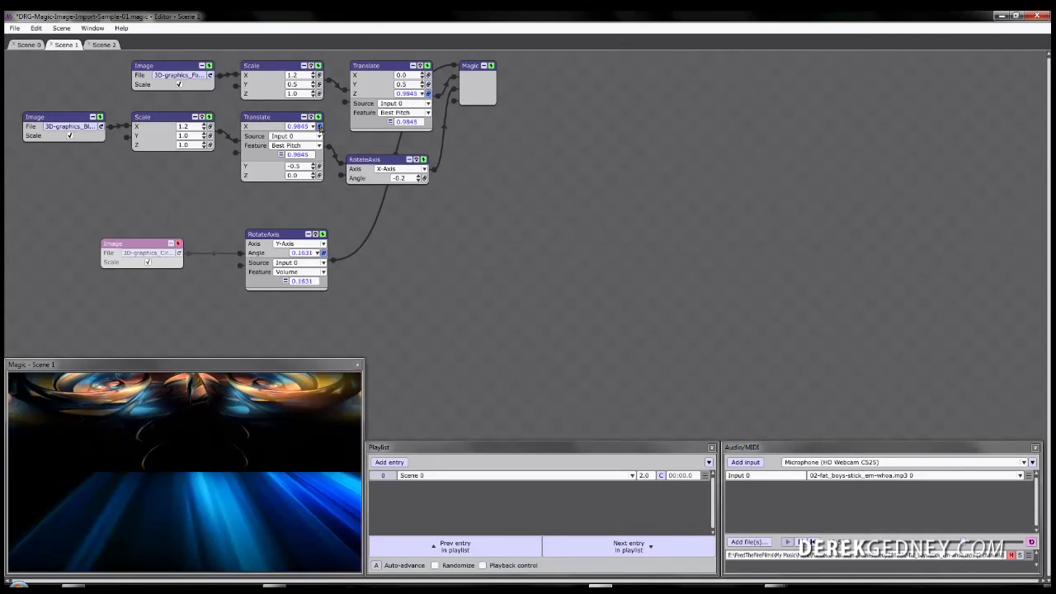
left_click(320, 127)
left_click(428, 93)
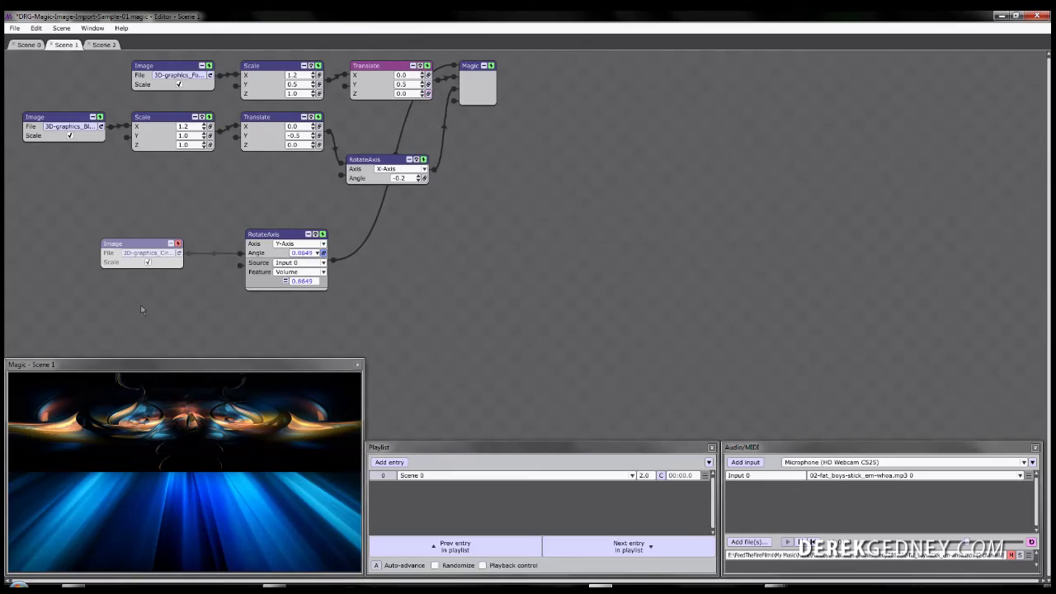
Step: Delete the circle Image module and its attached RotateAxis module from Scene 1
right_click(136, 248)
left_click(102, 223)
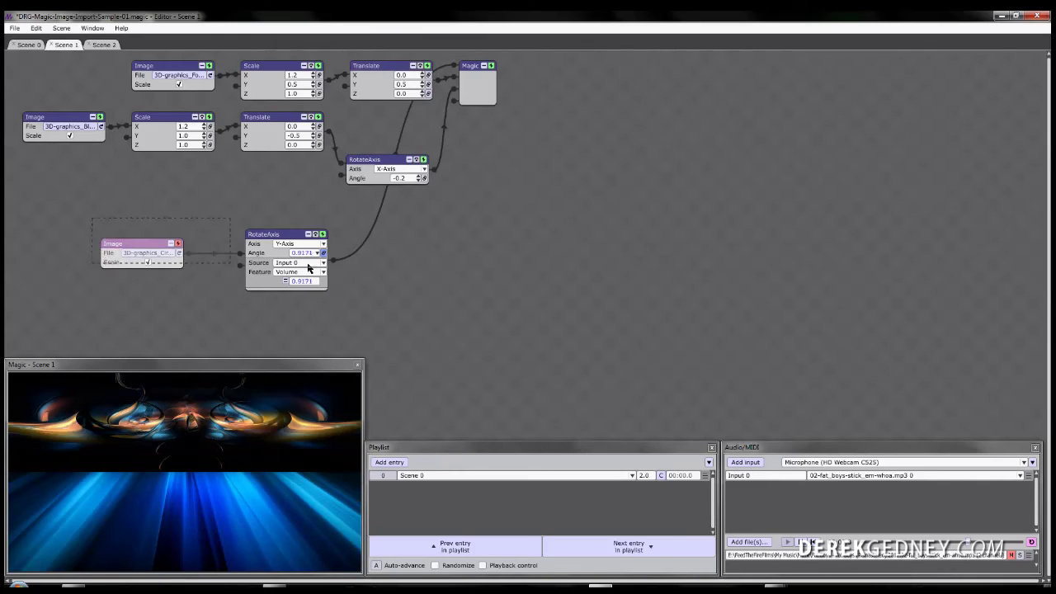
key("Delete")
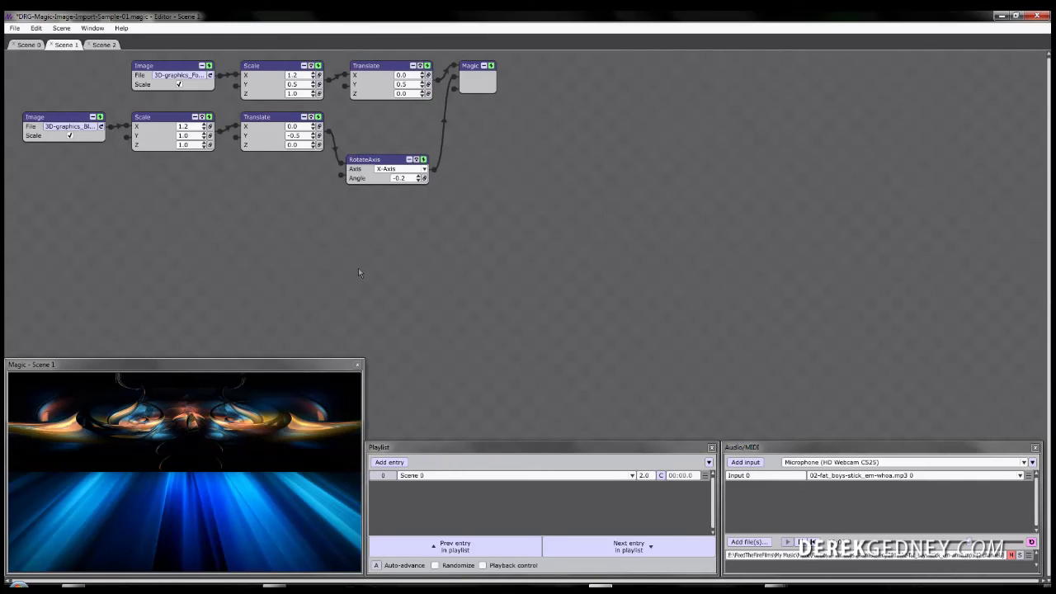
Step: Bypass the Translate module on Scene 2's text to centre it, and return to Scene 0's combined output
left_click(105, 45)
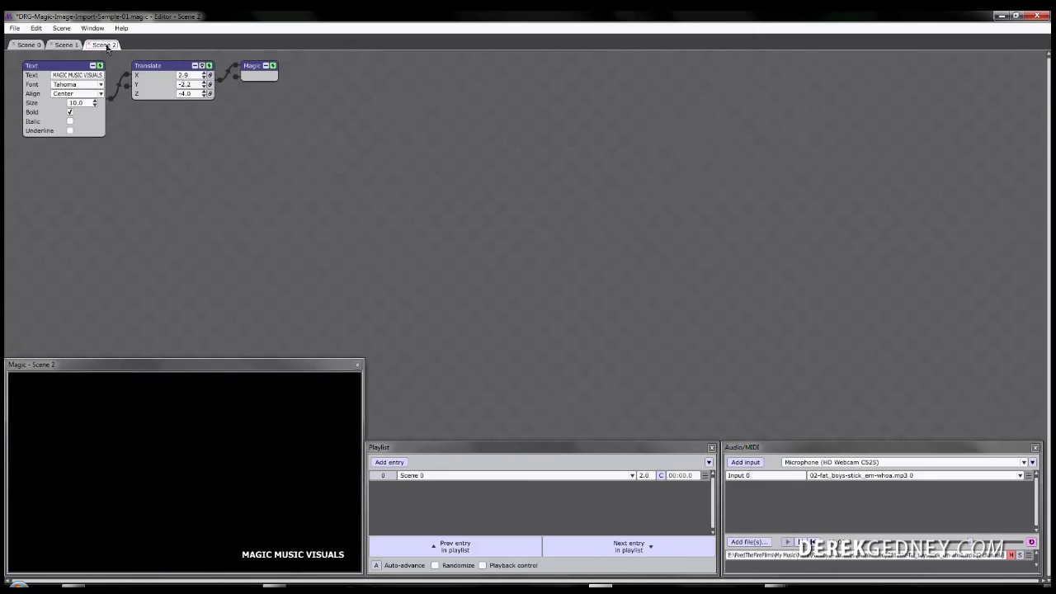
left_click(202, 66)
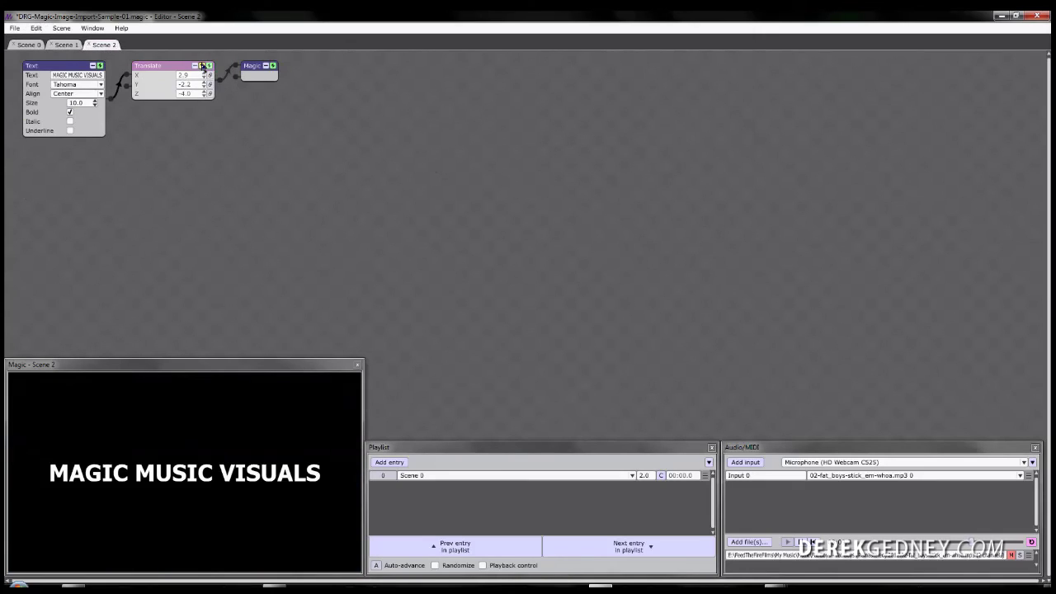
left_click(203, 66)
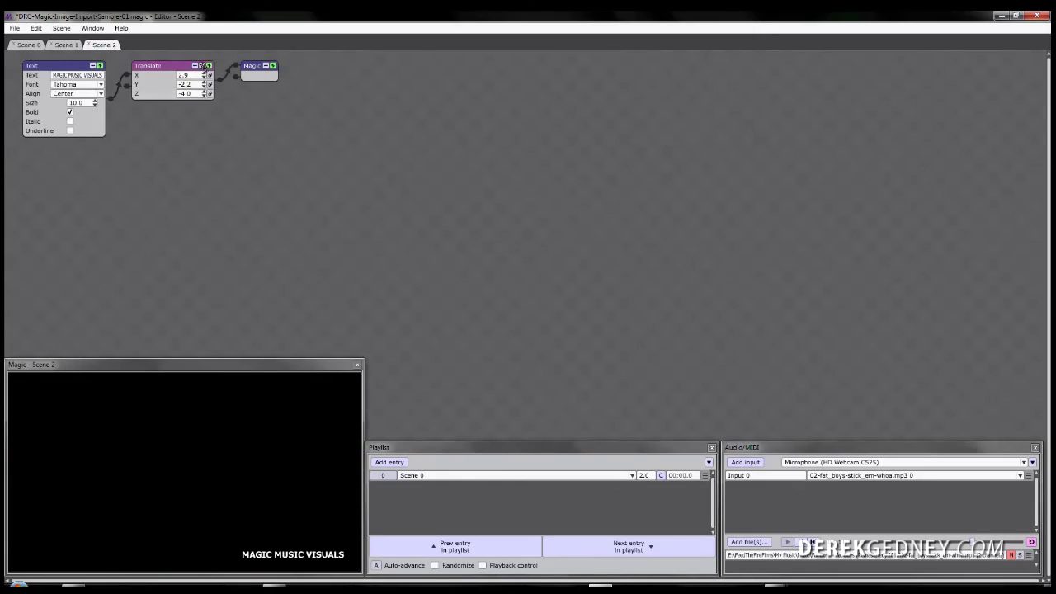
left_click(202, 66)
left_click(29, 45)
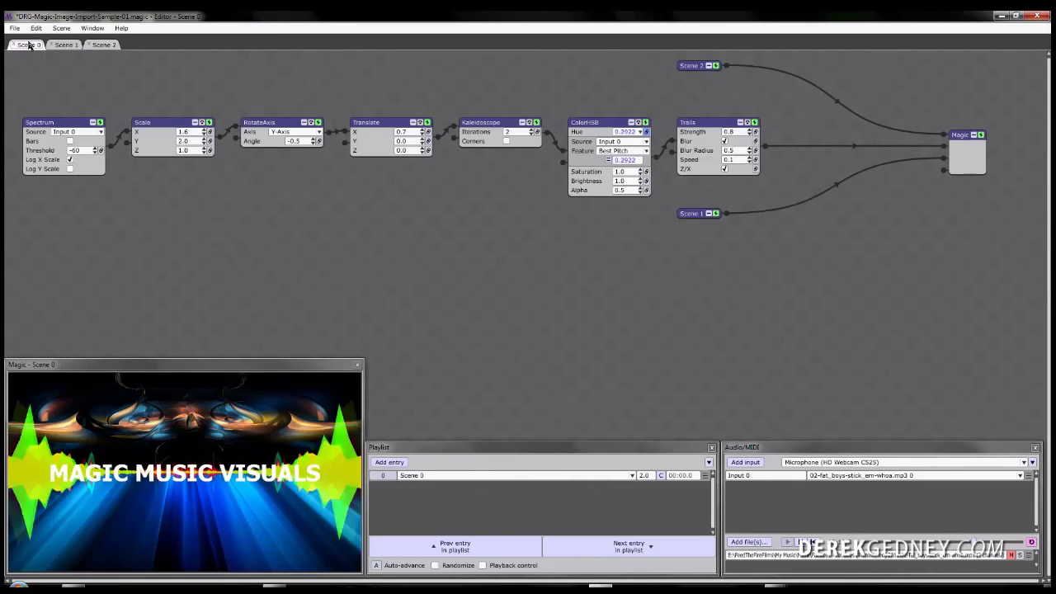
Step: Power off the Scene 1 module in Scene 0 to preview the output without its images, and power it back on
left_click(709, 215)
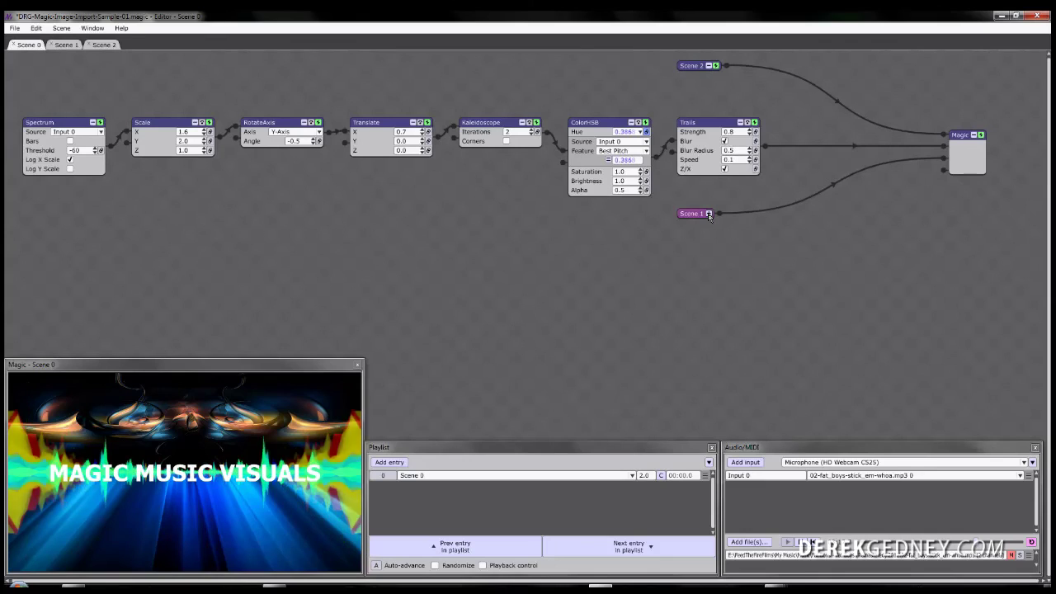
left_click(716, 214)
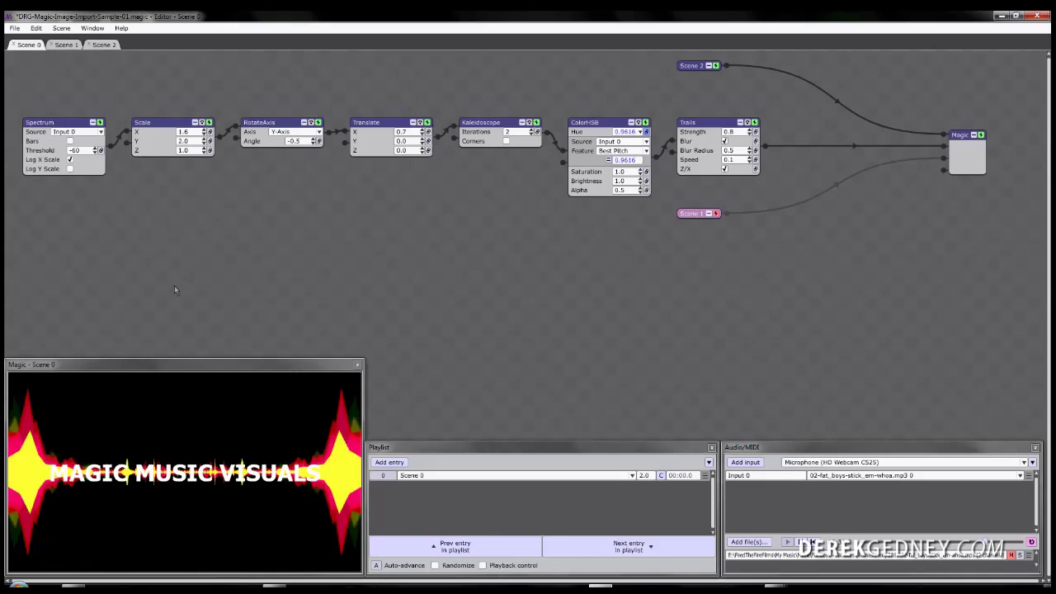
left_click(716, 213)
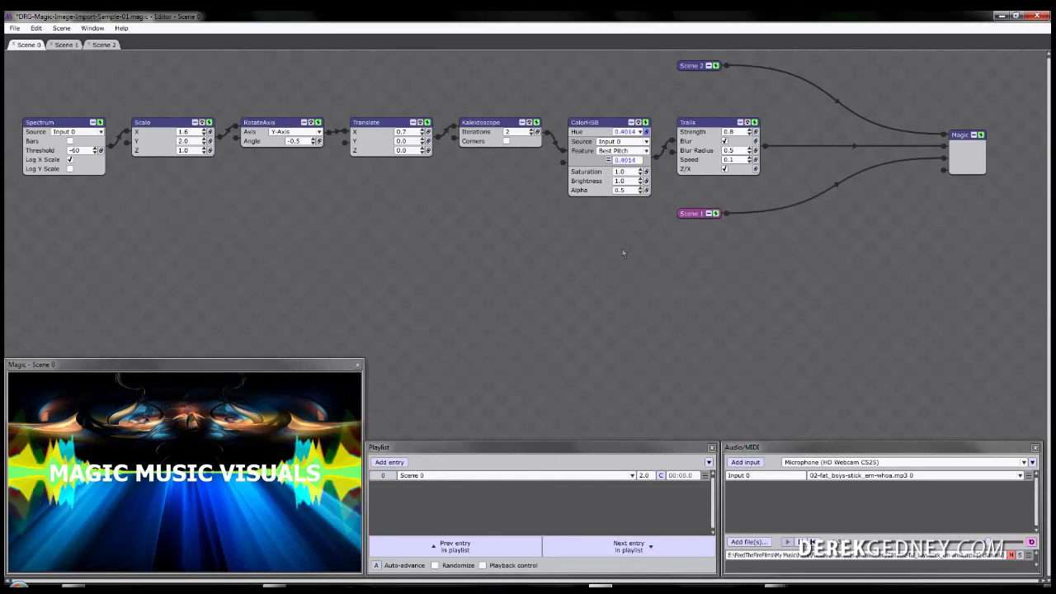